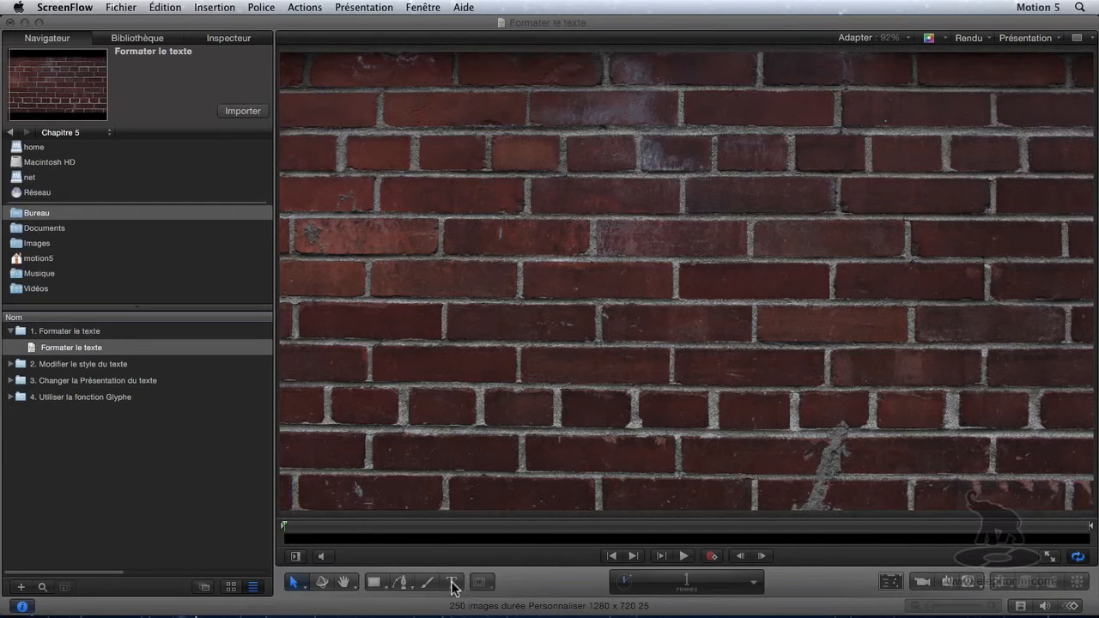
Show the floating text controls and add a text object reading "Elephorm" on the brick wall.
{"action": "left_click", "coordinate": [452, 584]}
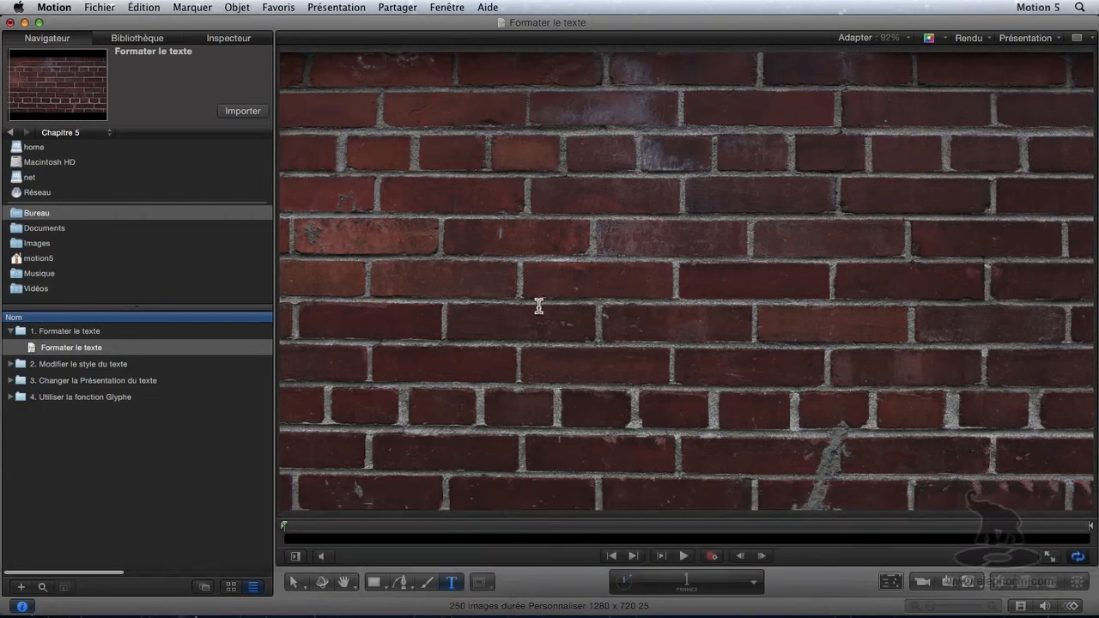
{"action": "key", "text": "F7"}
{"action": "left_click_drag", "start_coordinate": [409, 196], "coordinate": [277, 214]}
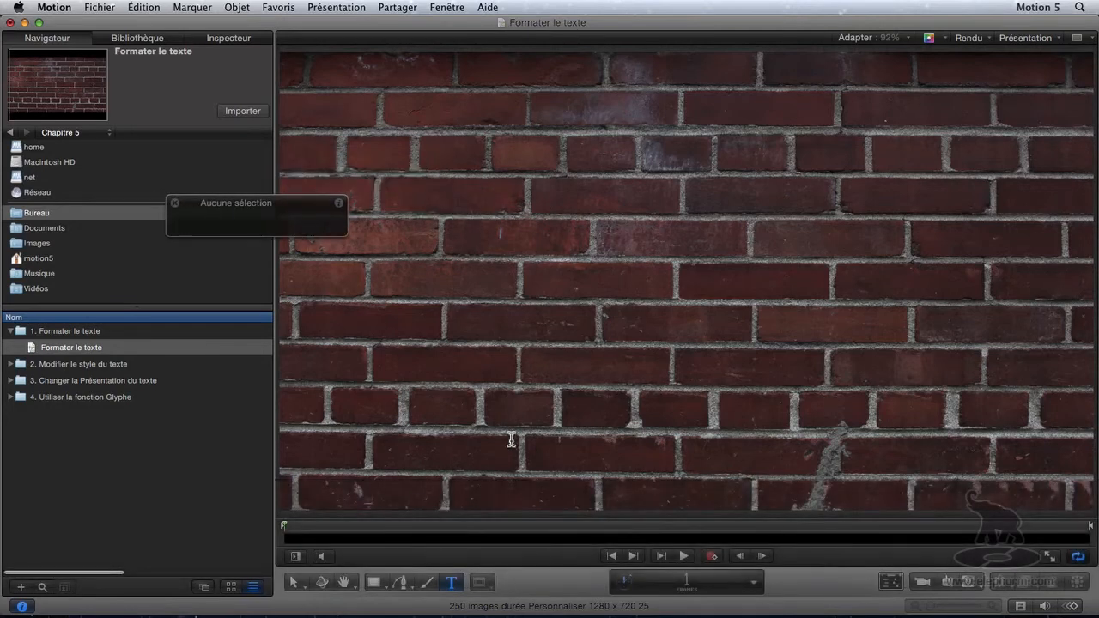
{"action": "left_click", "coordinate": [486, 292]}
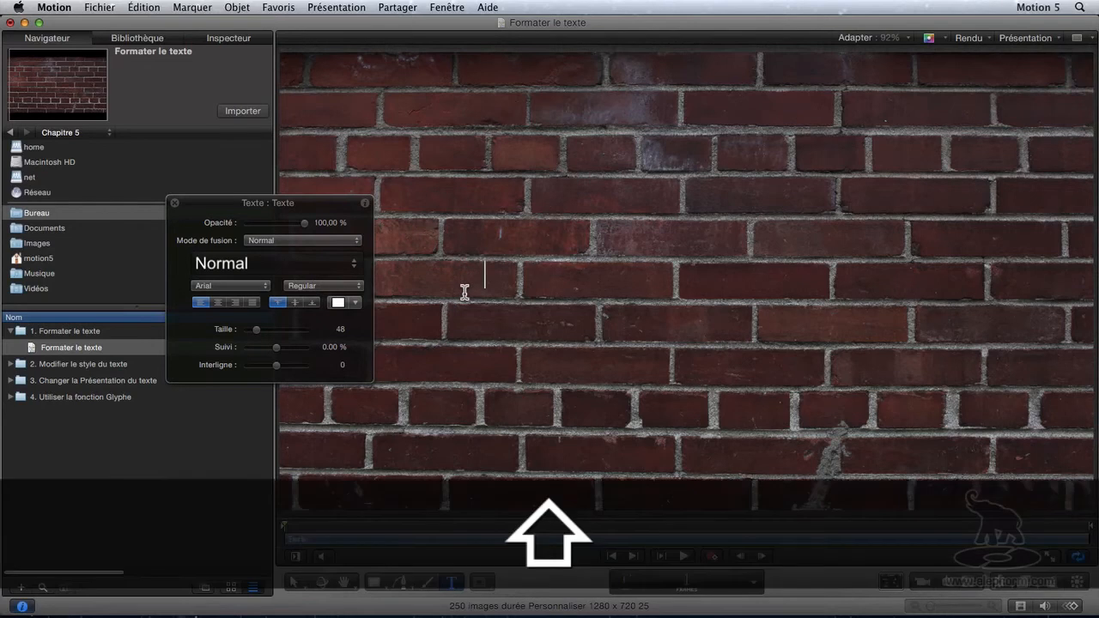
{"action": "type", "text": "Elep"}
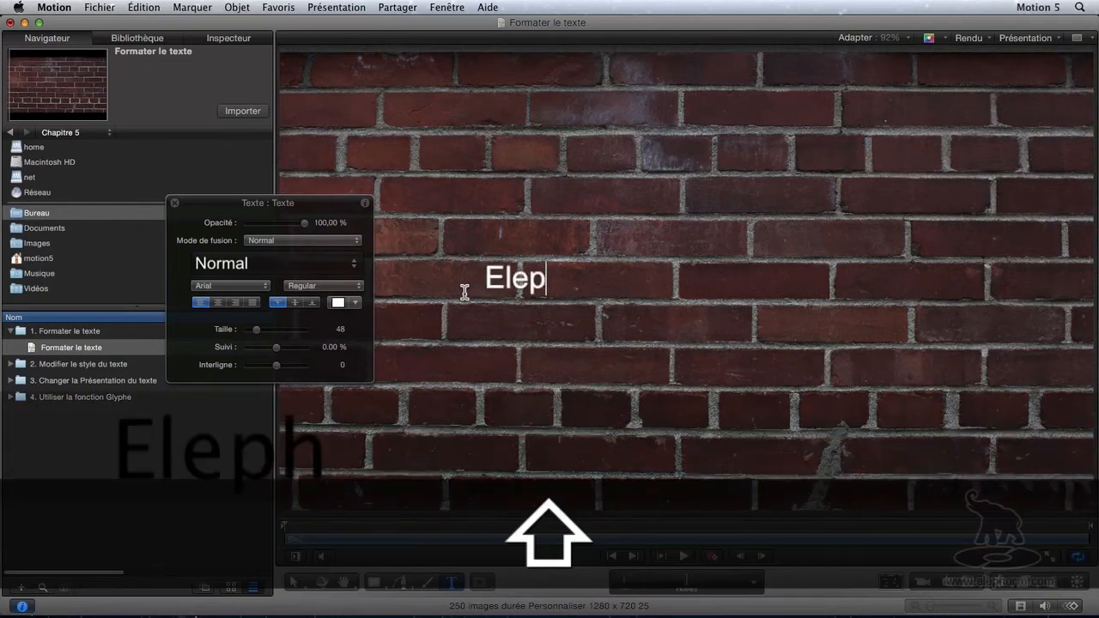
{"action": "type", "text": "horm"}
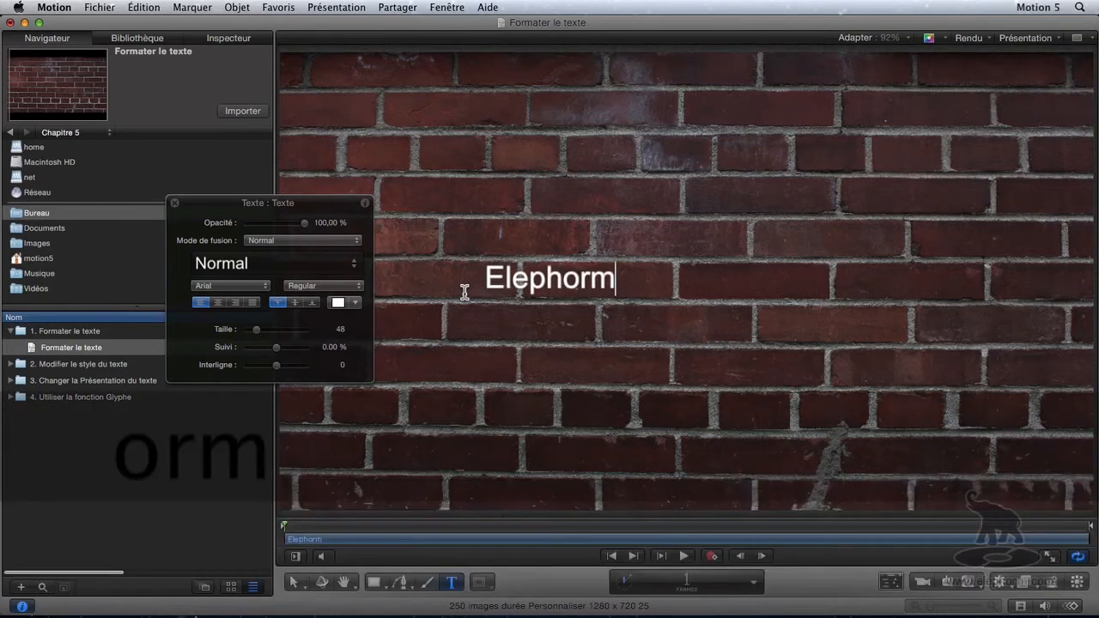
{"action": "key", "text": "Escape"}
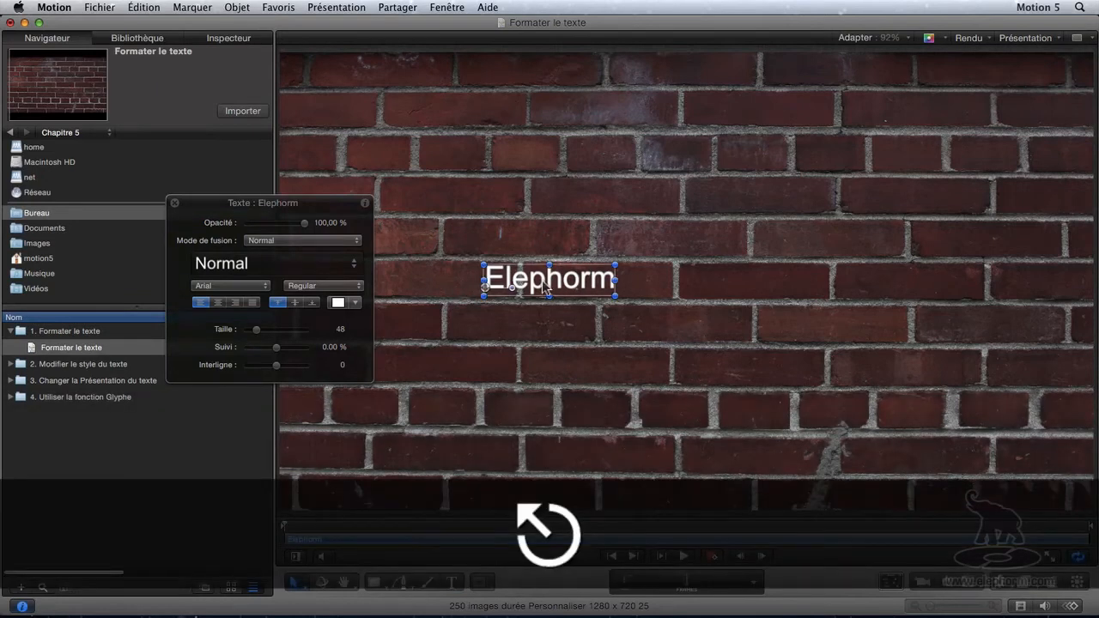
Move the "Elephorm" text to the centre of the canvas.
{"action": "left_click_drag", "start_coordinate": [554, 286], "coordinate": [683, 290]}
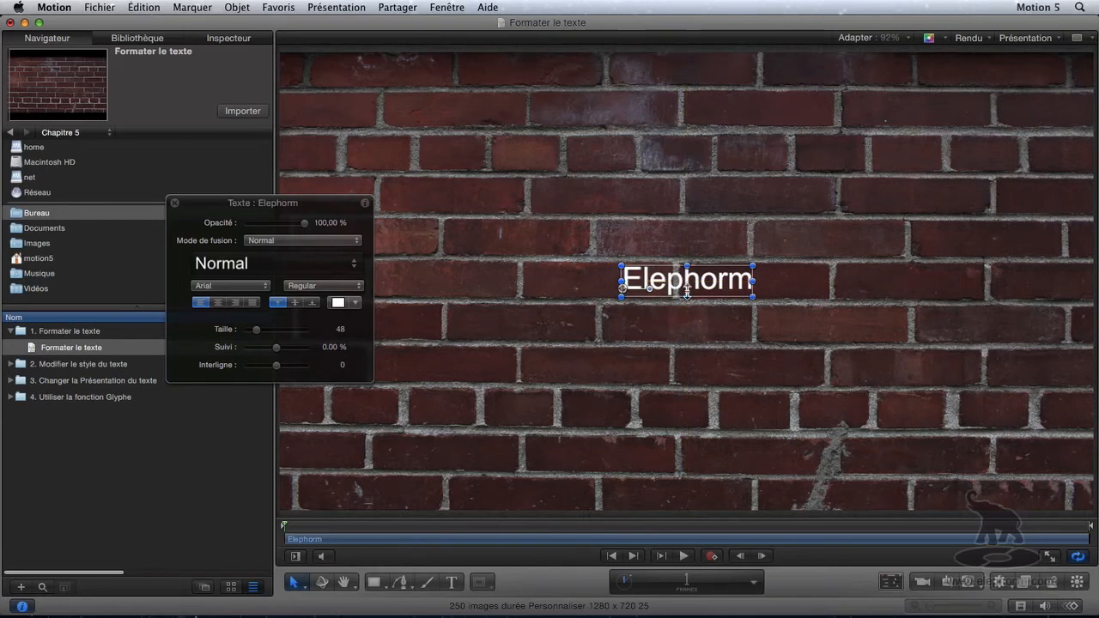
{"action": "mouse_move", "coordinate": [687, 288]}
{"action": "left_mouse_down"}
{"action": "mouse_move", "coordinate": [653, 270]}
{"action": "mouse_move", "coordinate": [640, 287]}
{"action": "mouse_move", "coordinate": [687, 301]}
{"action": "mouse_move", "coordinate": [691, 279]}
{"action": "mouse_move", "coordinate": [694, 290]}
{"action": "mouse_move", "coordinate": [739, 296]}
{"action": "mouse_move", "coordinate": [646, 292]}
{"action": "mouse_move", "coordinate": [688, 314]}
{"action": "mouse_move", "coordinate": [672, 277]}
{"action": "mouse_move", "coordinate": [690, 290]}
{"action": "left_mouse_up"}
{"action": "key", "text": "n"}
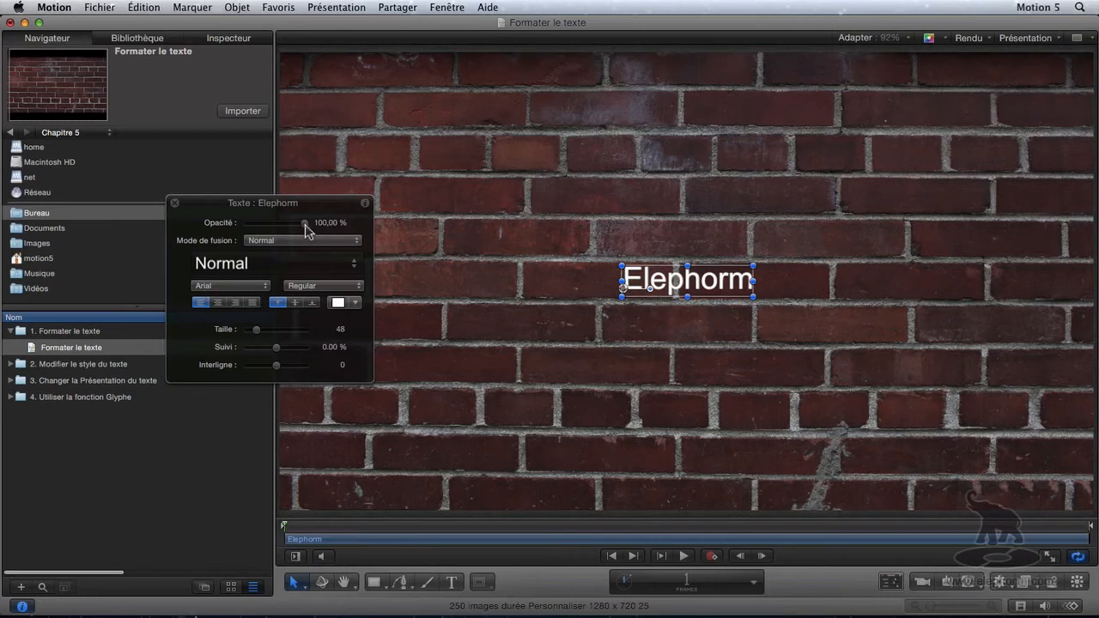
Set the text's size to 177, keep its opacity at 100%, and reposition the enlarged word within the frame.
{"action": "mouse_move", "coordinate": [301, 226]}
{"action": "left_mouse_down"}
{"action": "mouse_move", "coordinate": [249, 232]}
{"action": "mouse_move", "coordinate": [321, 229]}
{"action": "left_mouse_up"}
{"action": "left_click_drag", "start_coordinate": [256, 331], "coordinate": [284, 333]}
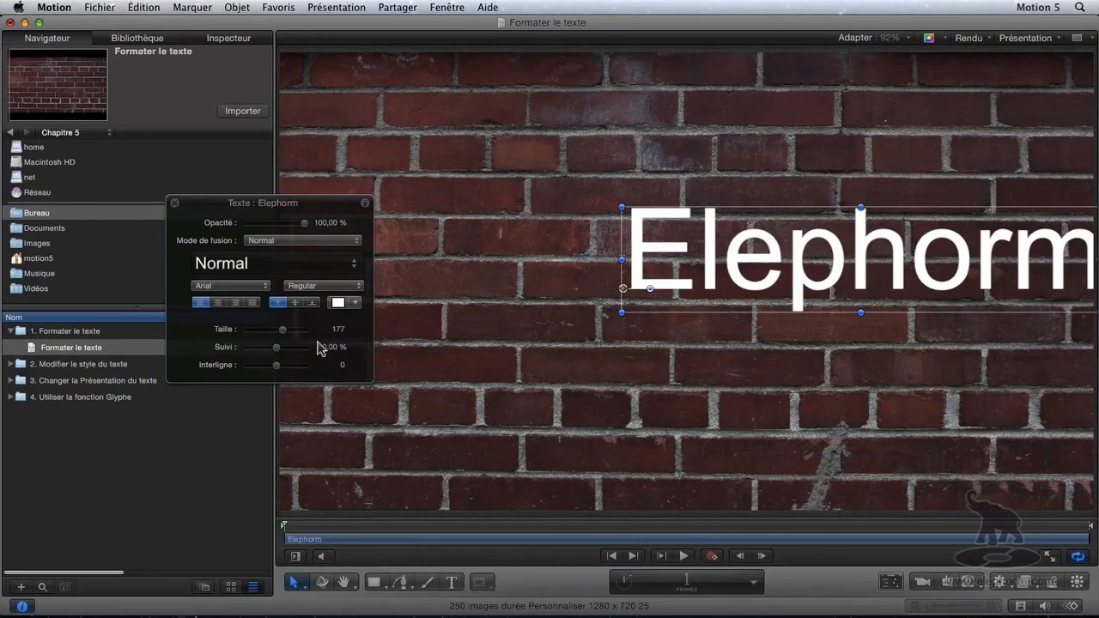
{"action": "left_click_drag", "start_coordinate": [654, 252], "coordinate": [490, 284]}
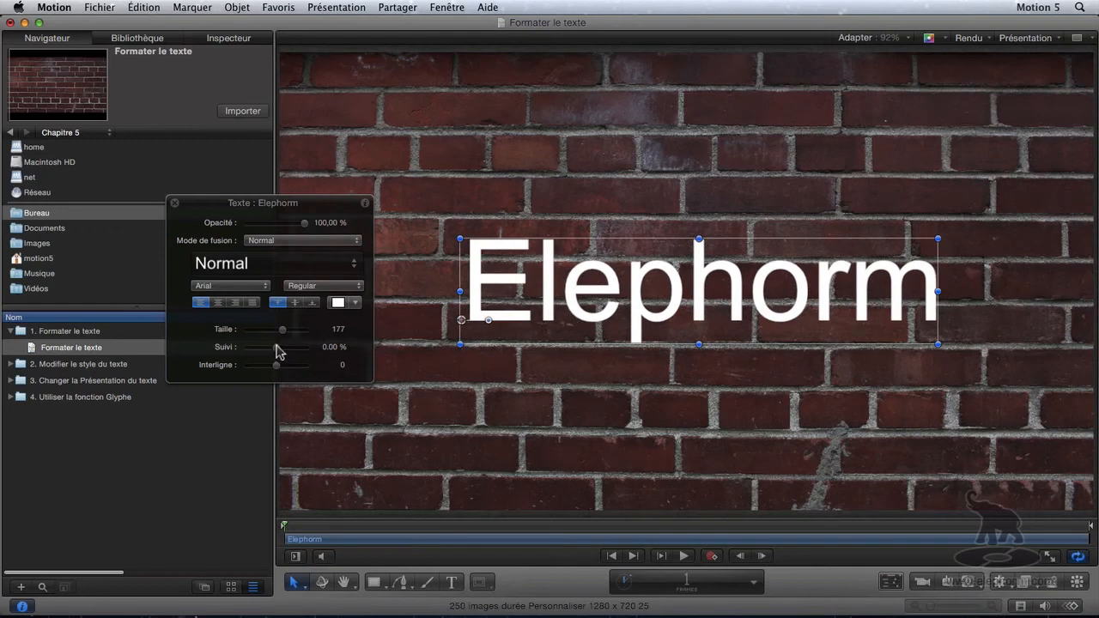
Change the text's font to Base 02 and shift the widened word so it fits within the frame.
{"action": "left_click", "coordinate": [242, 291]}
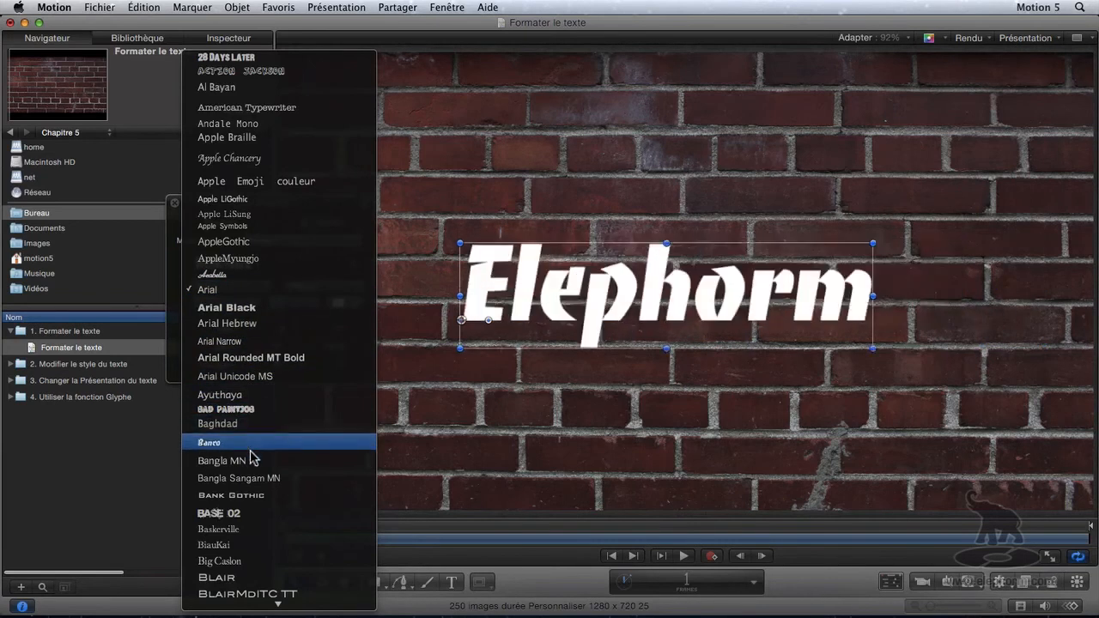
{"action": "left_click", "coordinate": [255, 513]}
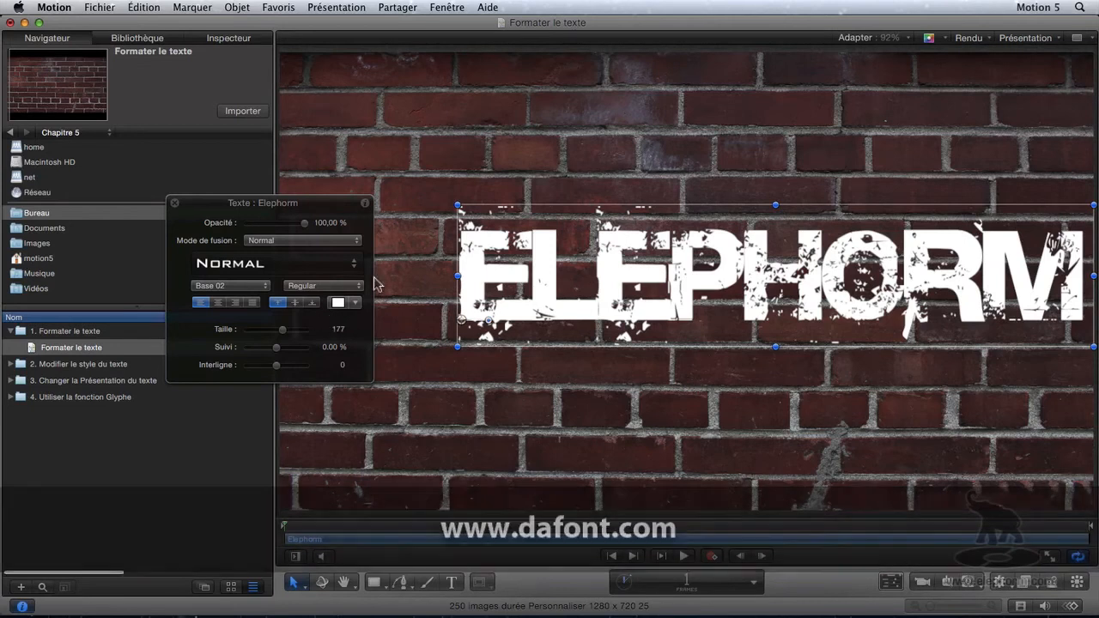
{"action": "left_click_drag", "start_coordinate": [548, 297], "coordinate": [501, 299]}
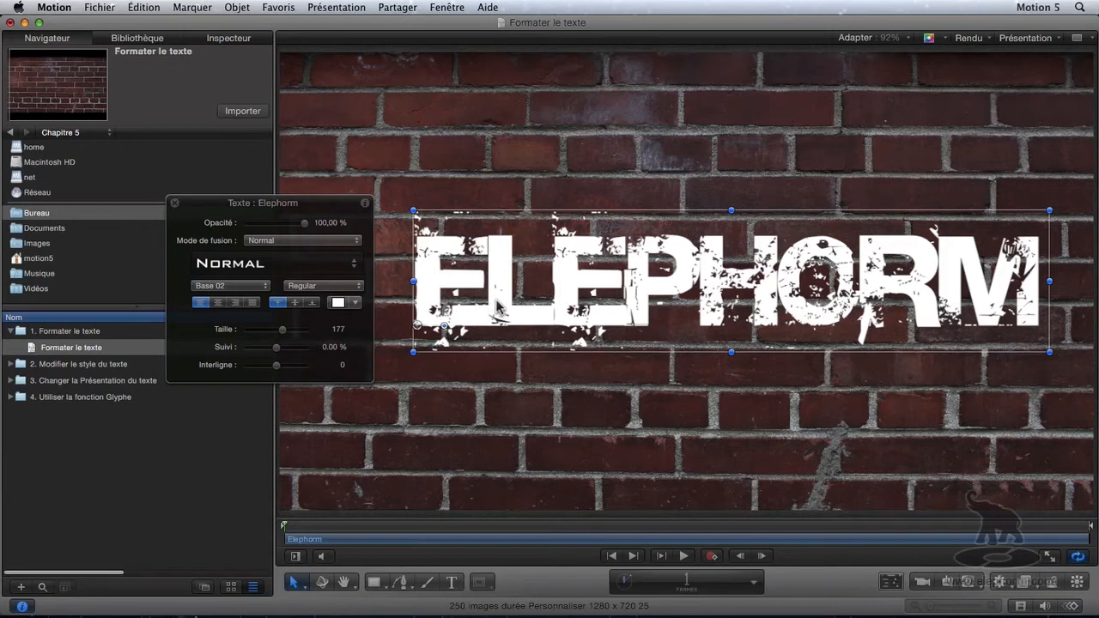
{"action": "left_click_drag", "start_coordinate": [502, 309], "coordinate": [498, 312]}
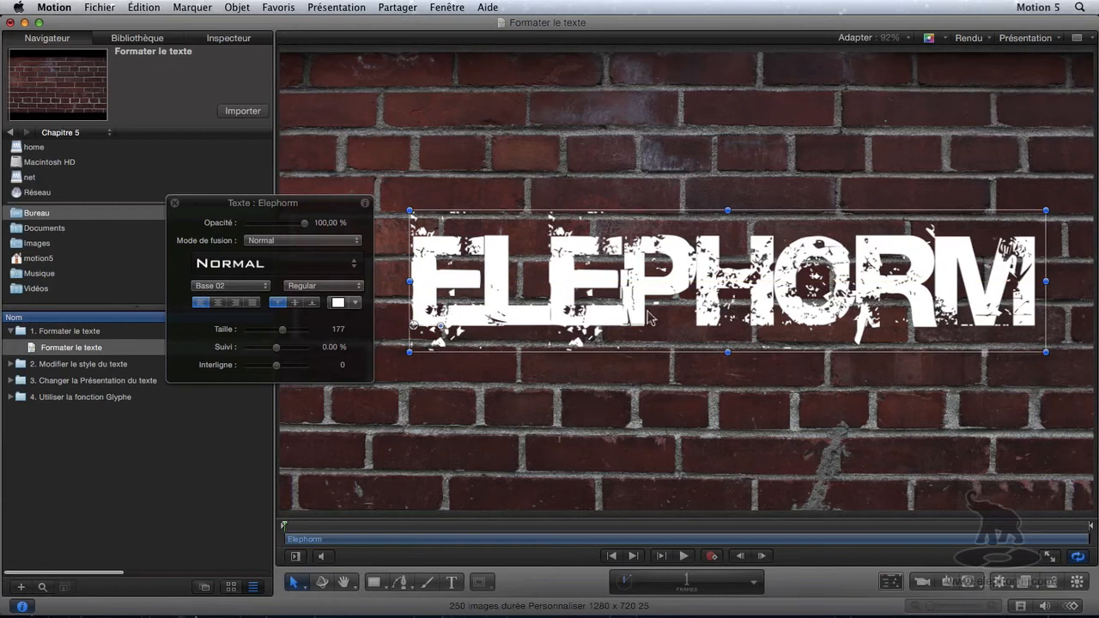
Rotate the text counter-clockwise so it slopes upward to the right, and move it down to the middle of the wall.
{"action": "left_click_drag", "start_coordinate": [442, 329], "coordinate": [444, 319]}
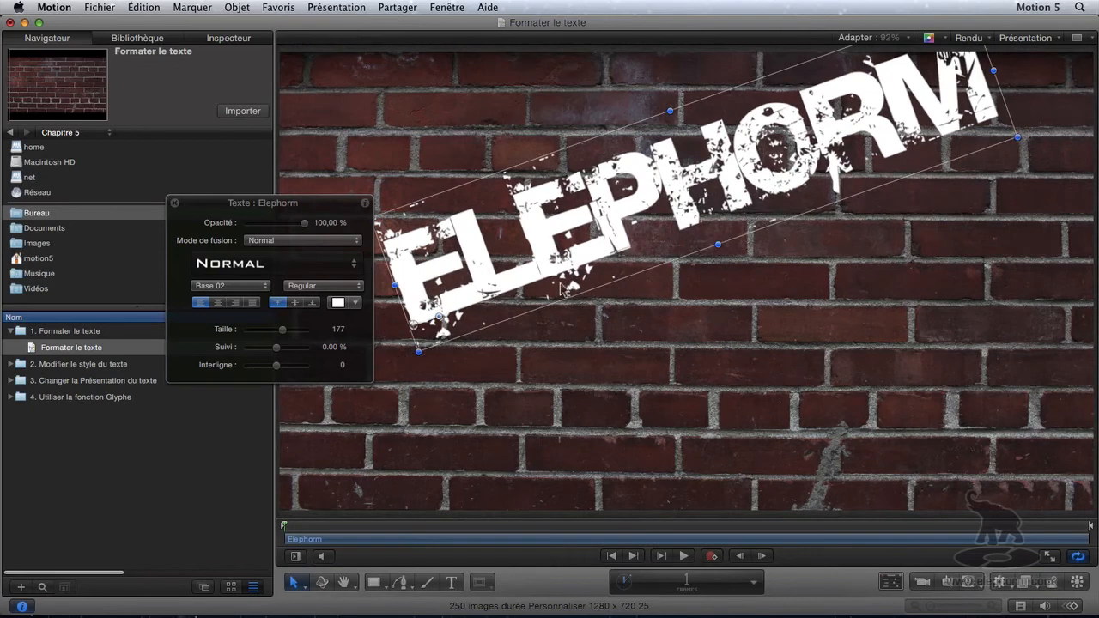
{"action": "left_click_drag", "start_coordinate": [566, 273], "coordinate": [578, 338]}
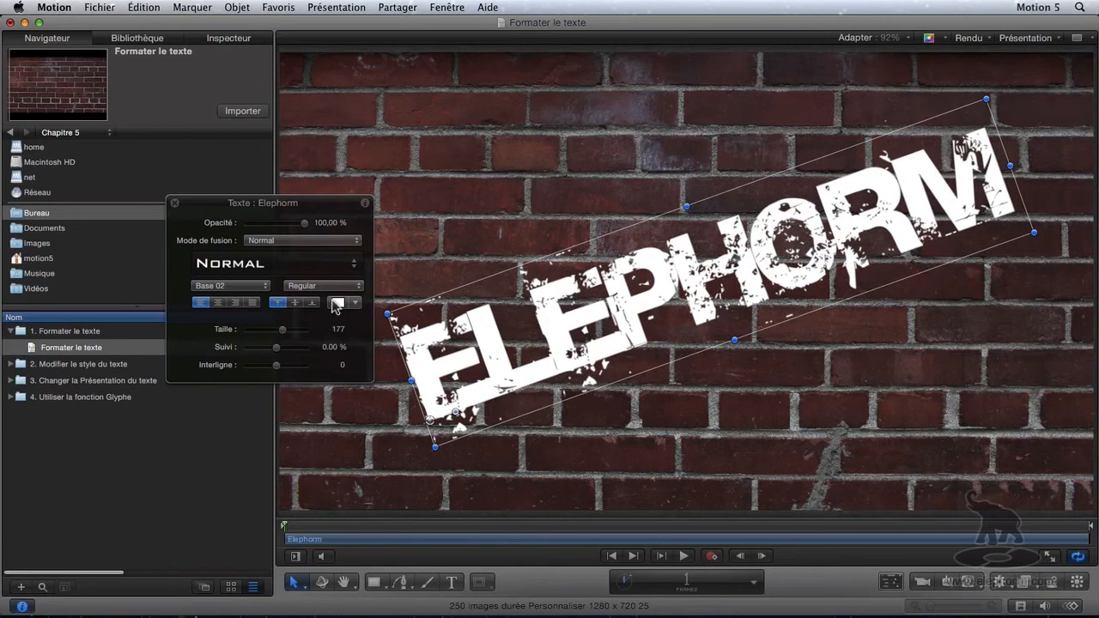
{"action": "left_click", "coordinate": [338, 303]}
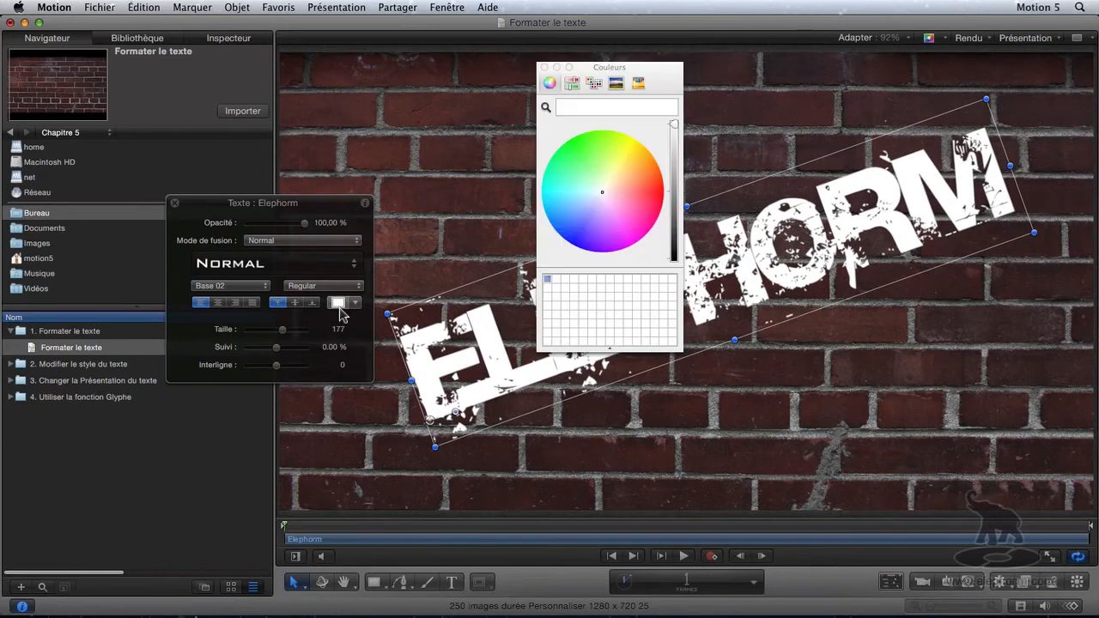
{"action": "left_click_drag", "start_coordinate": [598, 70], "coordinate": [523, 82]}
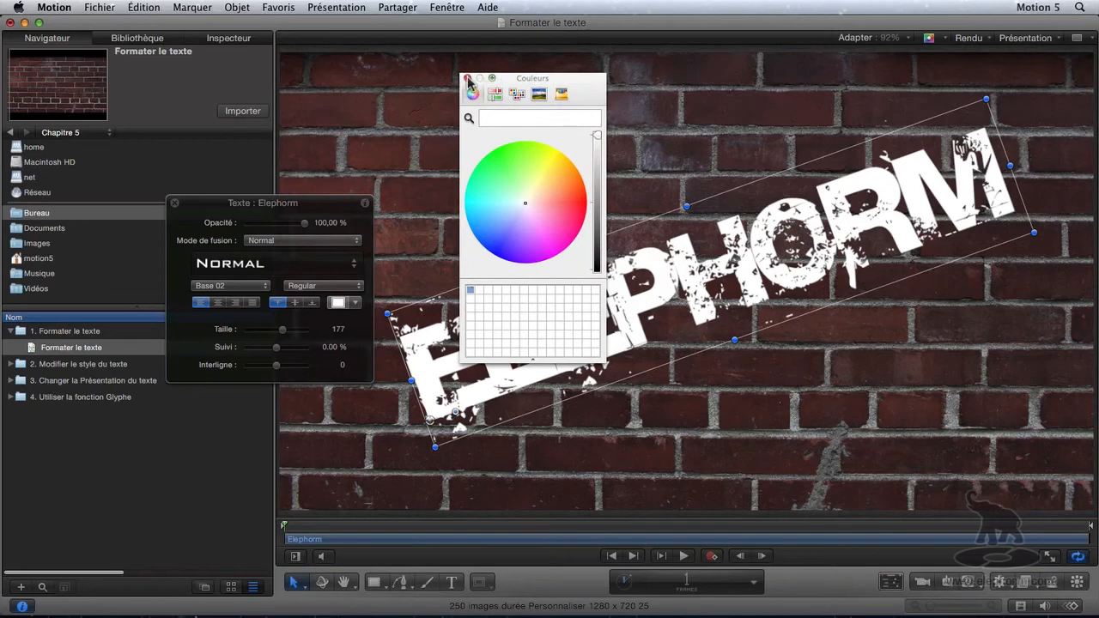
{"action": "left_click", "coordinate": [467, 78]}
Change the text's colour to a bright blue.
{"action": "left_click", "coordinate": [356, 304]}
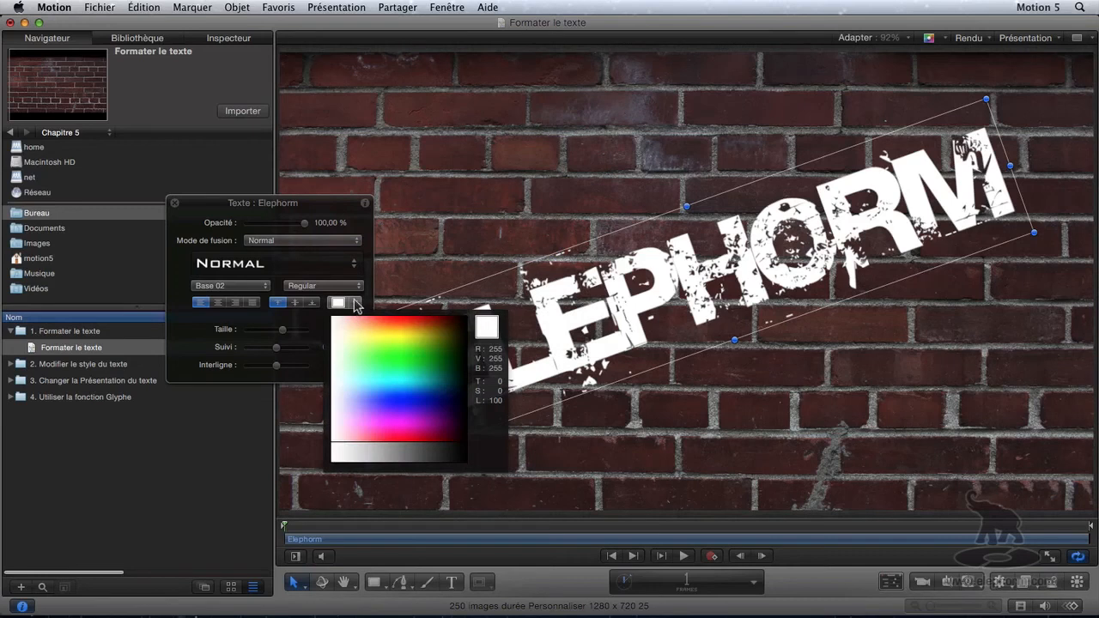
{"action": "left_click_drag", "start_coordinate": [359, 323], "coordinate": [412, 379]}
{"action": "mouse_move", "coordinate": [407, 379]}
{"action": "left_mouse_down"}
{"action": "mouse_move", "coordinate": [421, 378]}
{"action": "mouse_move", "coordinate": [409, 386]}
{"action": "left_mouse_up"}
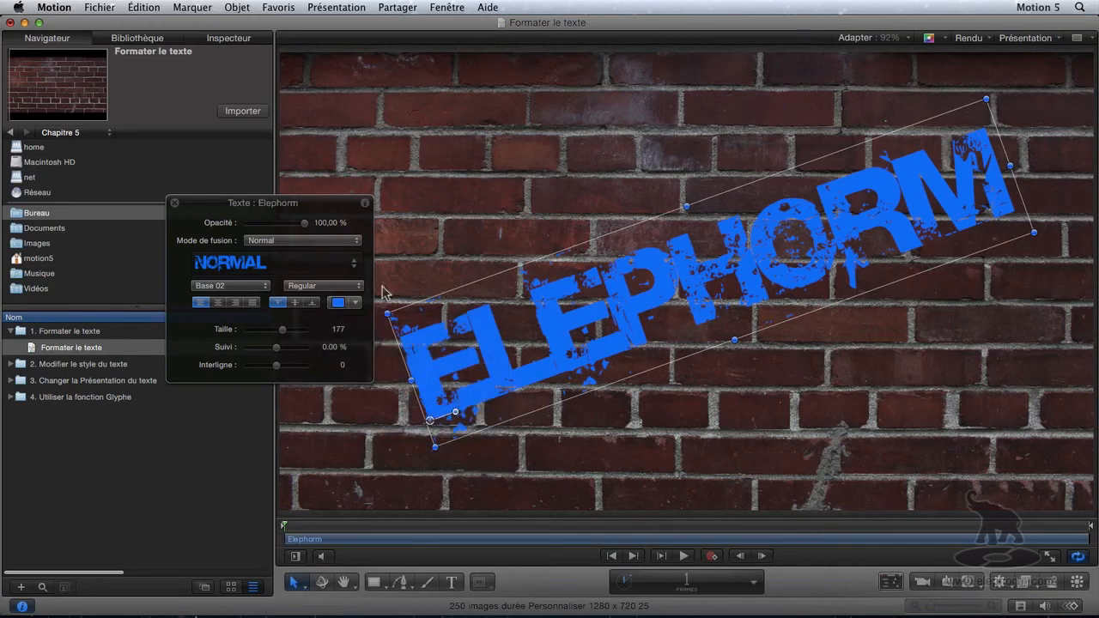
Set the text's blend mode to Multiplier and move the floating text controls slightly higher.
{"action": "left_click", "coordinate": [293, 246]}
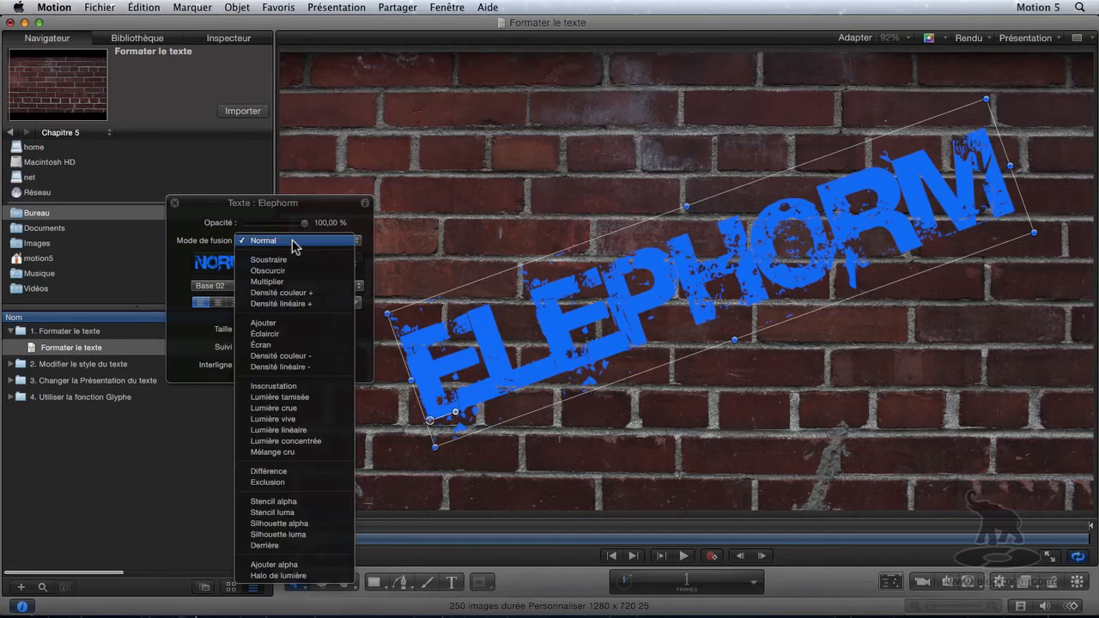
{"action": "left_click", "coordinate": [281, 285]}
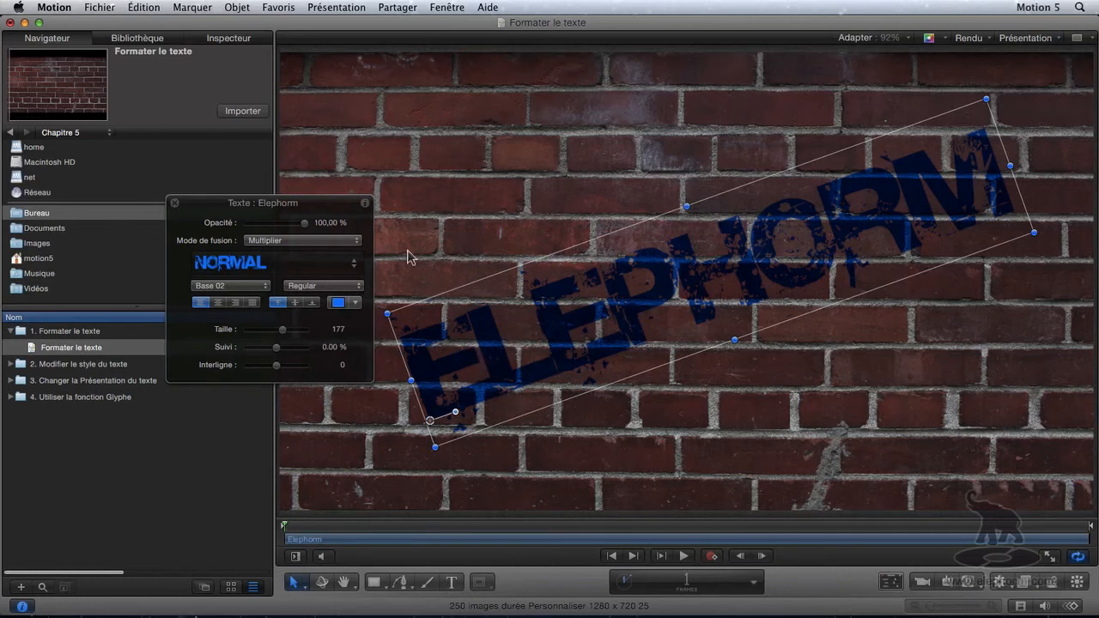
{"action": "left_click_drag", "start_coordinate": [286, 209], "coordinate": [277, 146]}
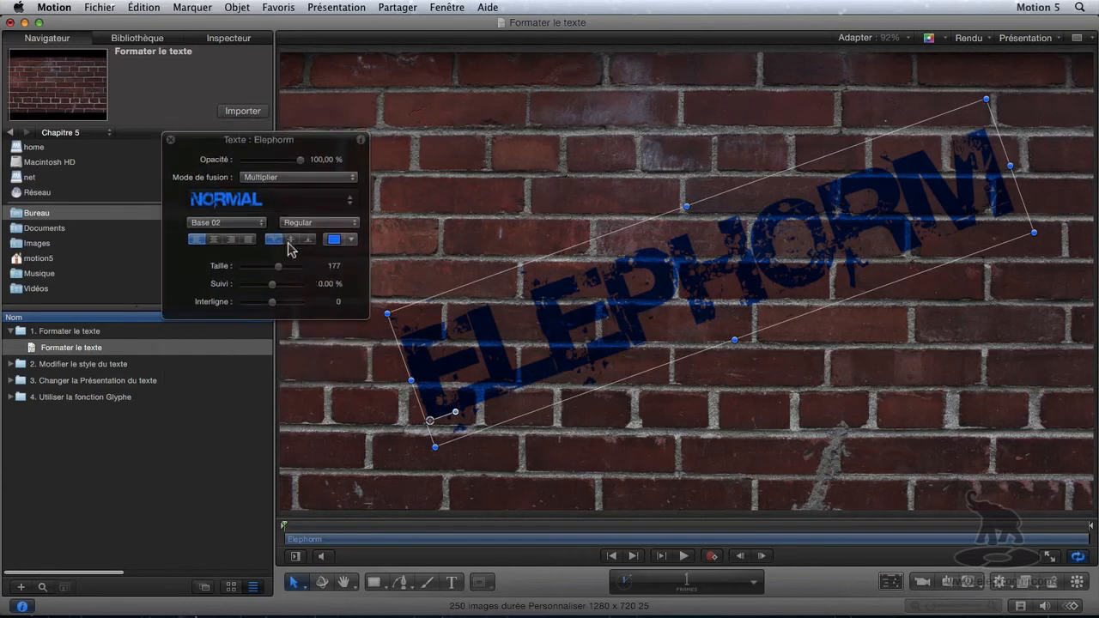
Try the blend modes Ajouter, Écran and Inscrustation on the text.
{"action": "left_click", "coordinate": [292, 179]}
{"action": "left_click", "coordinate": [288, 217]}
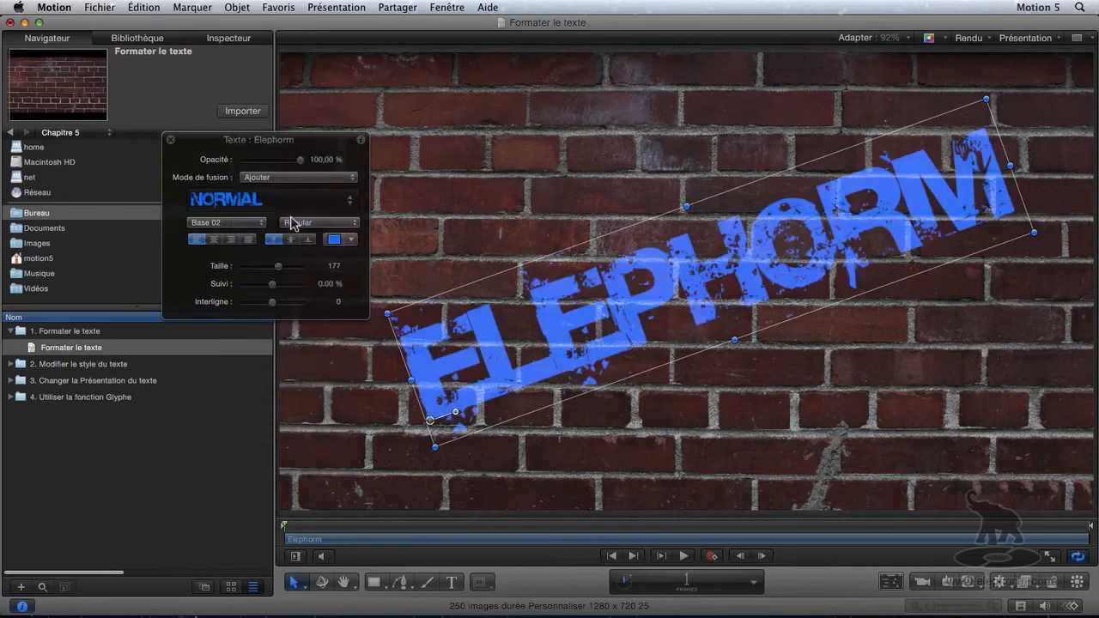
{"action": "left_click", "coordinate": [291, 181]}
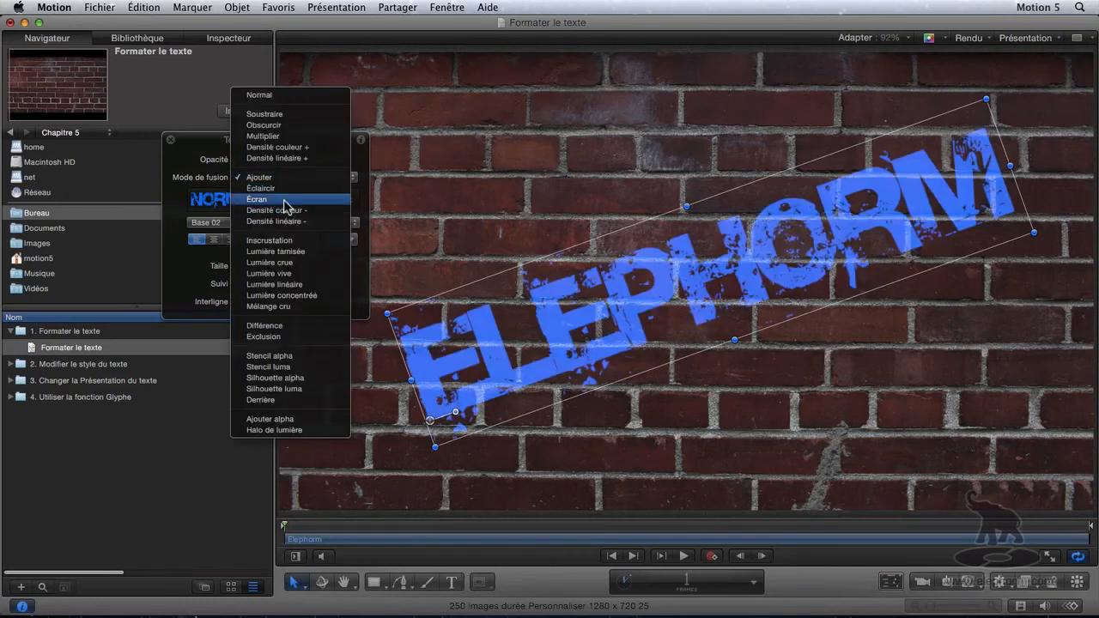
{"action": "left_click", "coordinate": [289, 212]}
{"action": "left_click", "coordinate": [299, 180]}
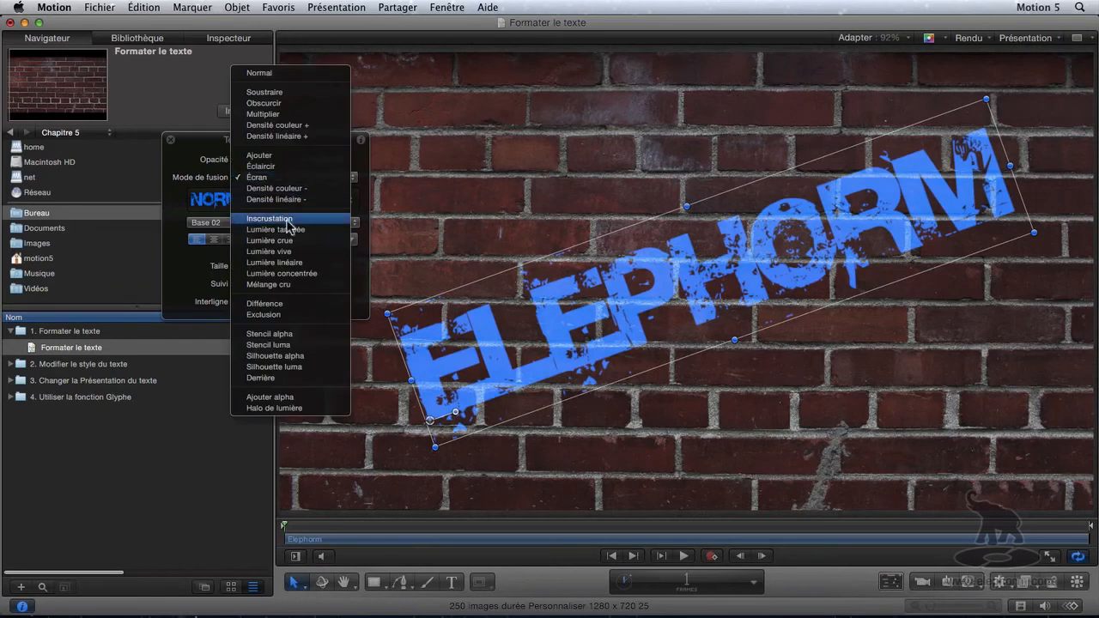
{"action": "left_click", "coordinate": [289, 220]}
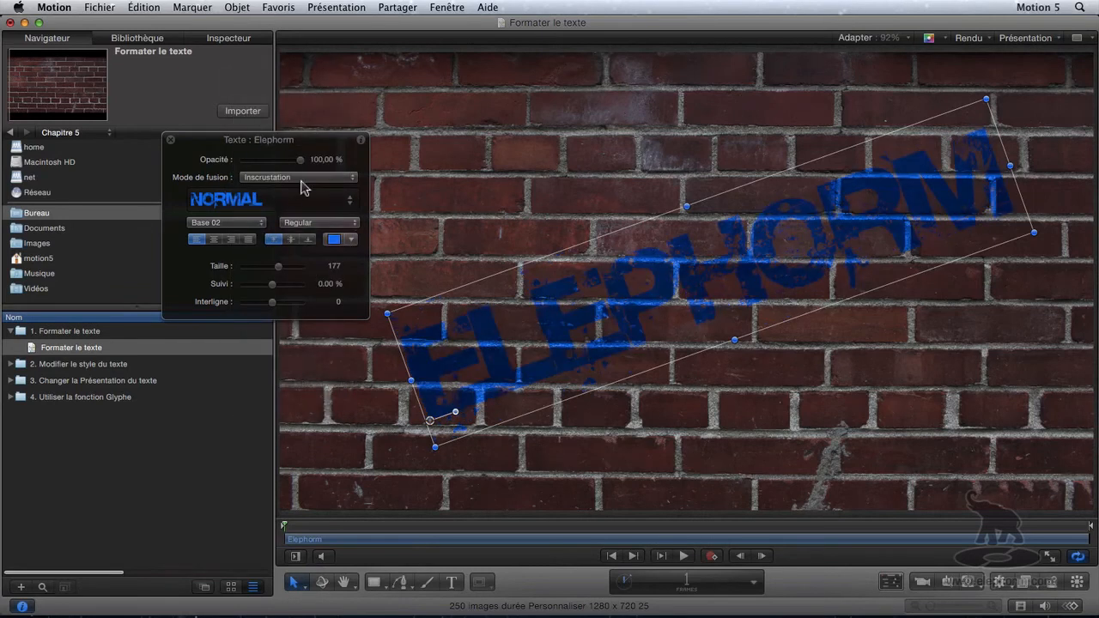
Try the blend modes Lumière concentrée, Mélange cru, Lumière crue and Lumière tamisée on the text.
{"action": "left_click", "coordinate": [297, 180]}
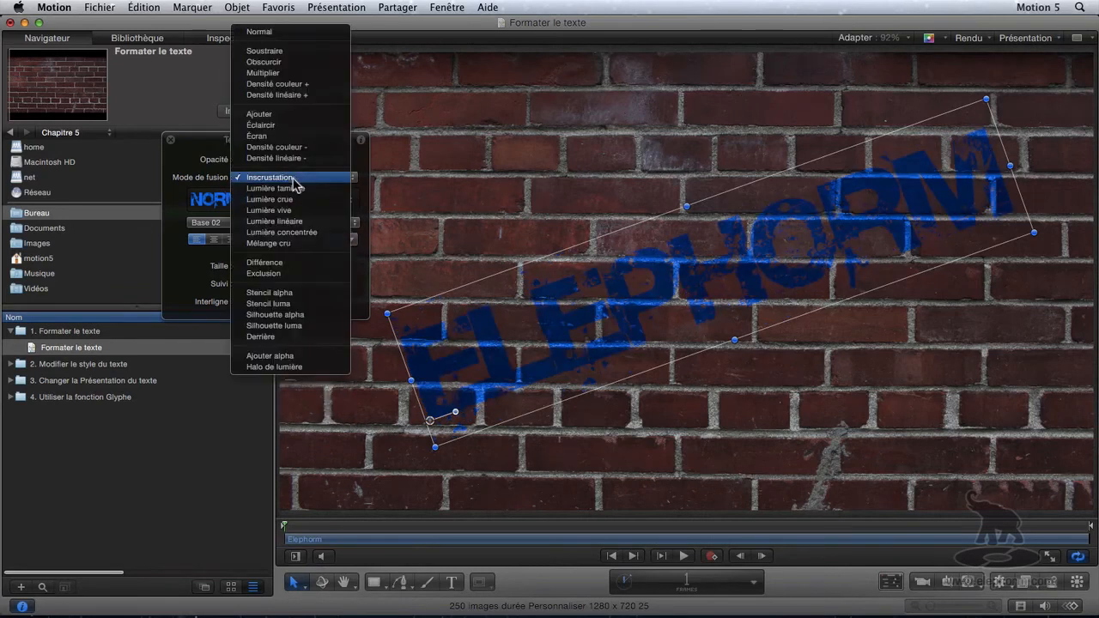
{"action": "left_click", "coordinate": [296, 232]}
{"action": "left_click", "coordinate": [294, 178]}
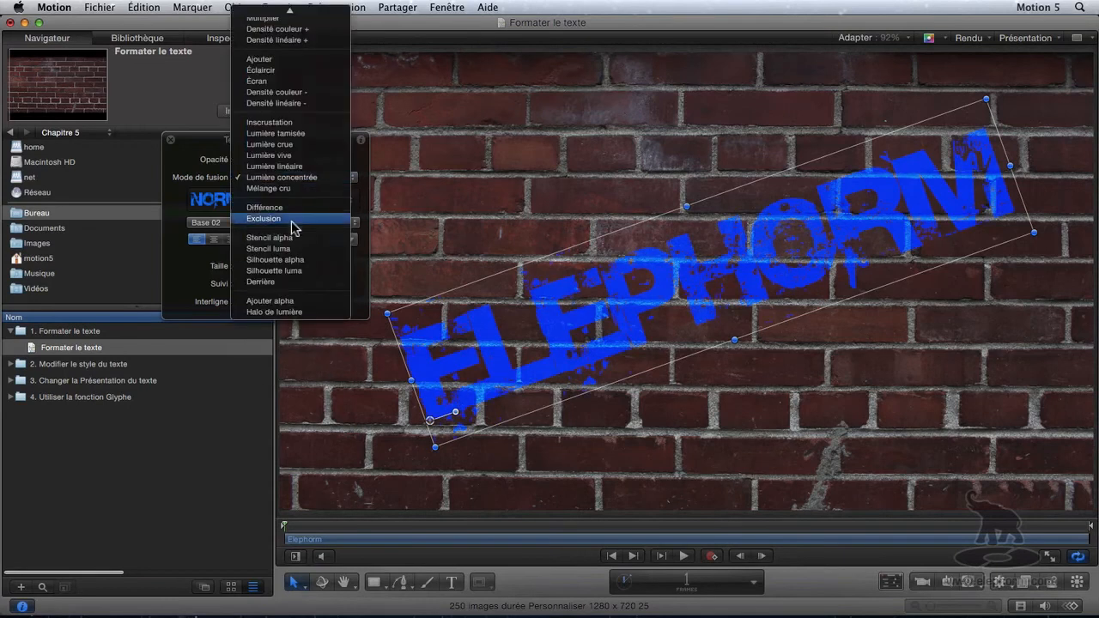
{"action": "left_click", "coordinate": [294, 190]}
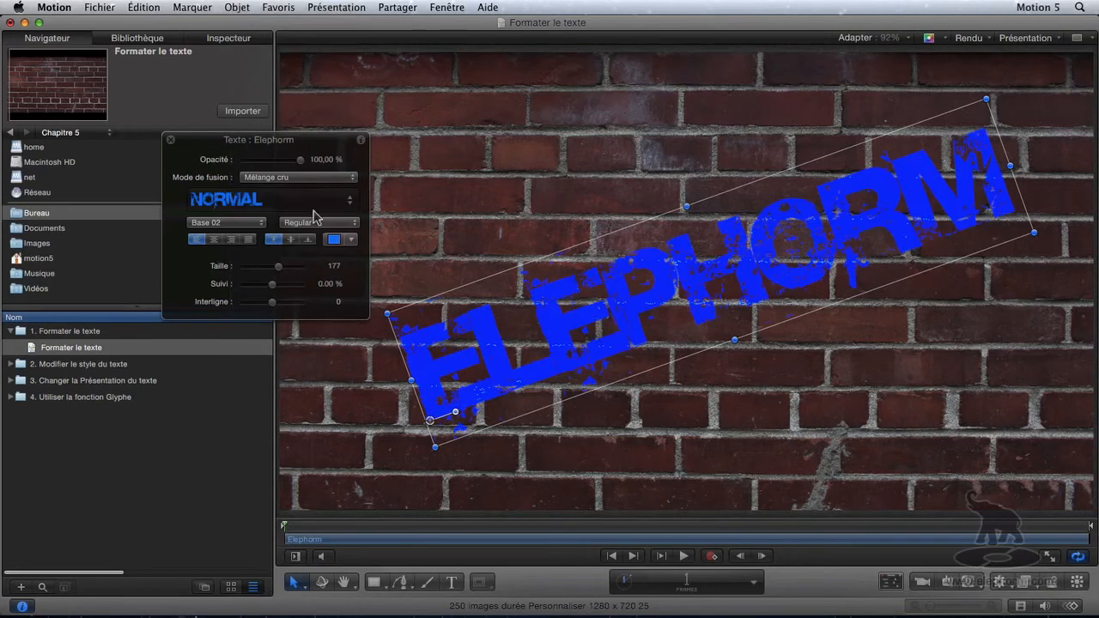
{"action": "left_click", "coordinate": [296, 178]}
{"action": "left_click", "coordinate": [295, 134]}
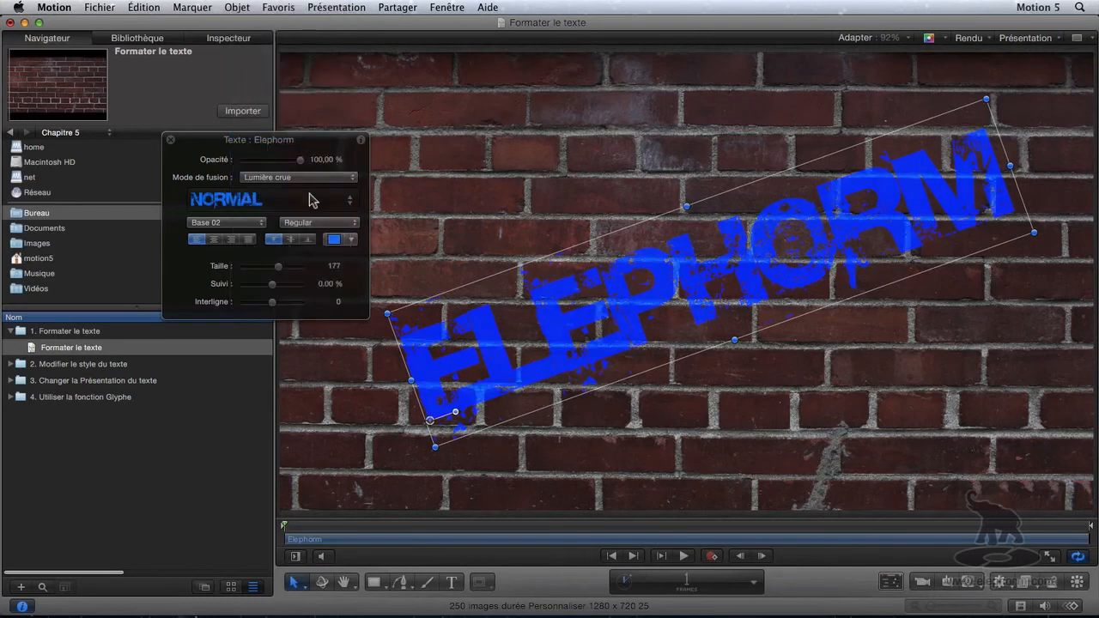
{"action": "left_click", "coordinate": [283, 178]}
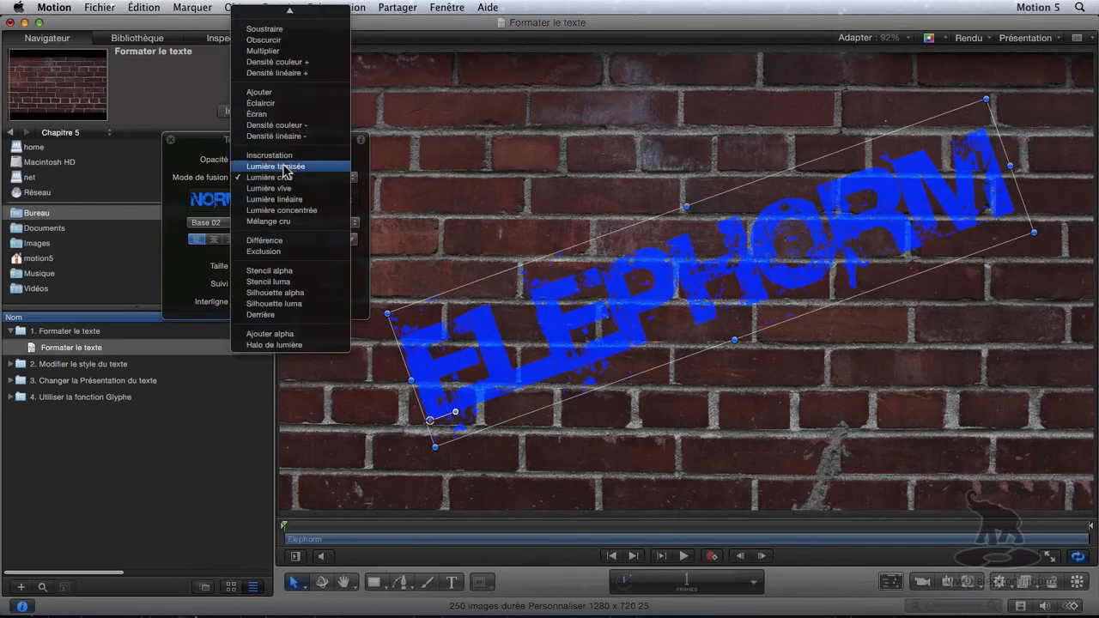
{"action": "left_click", "coordinate": [288, 177]}
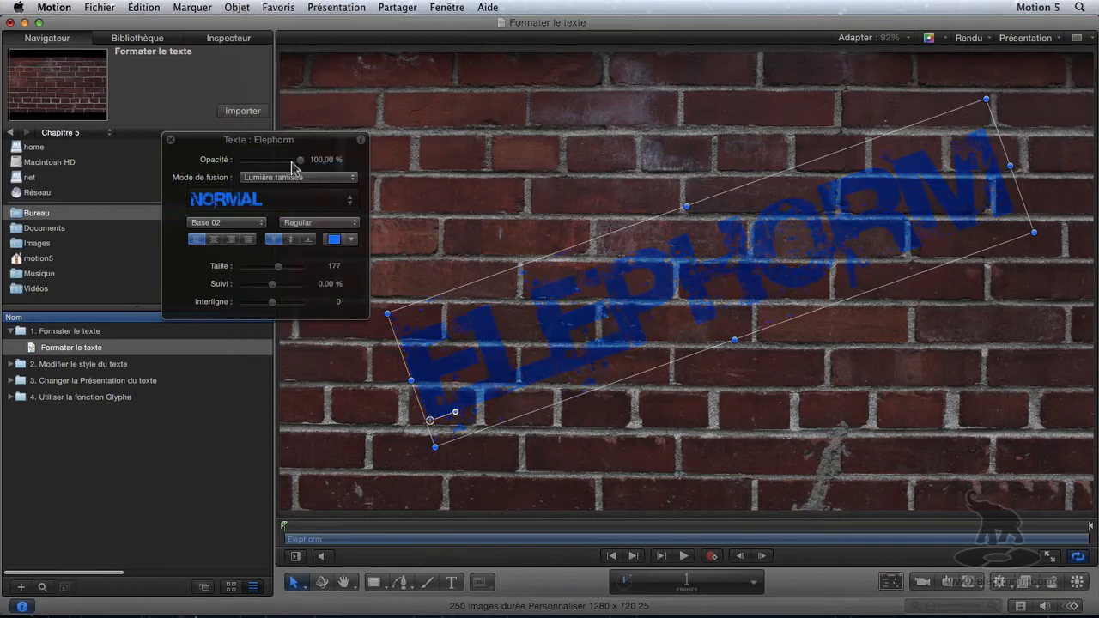
Return the text's blend mode to Multiplier.
{"action": "left_click", "coordinate": [290, 178]}
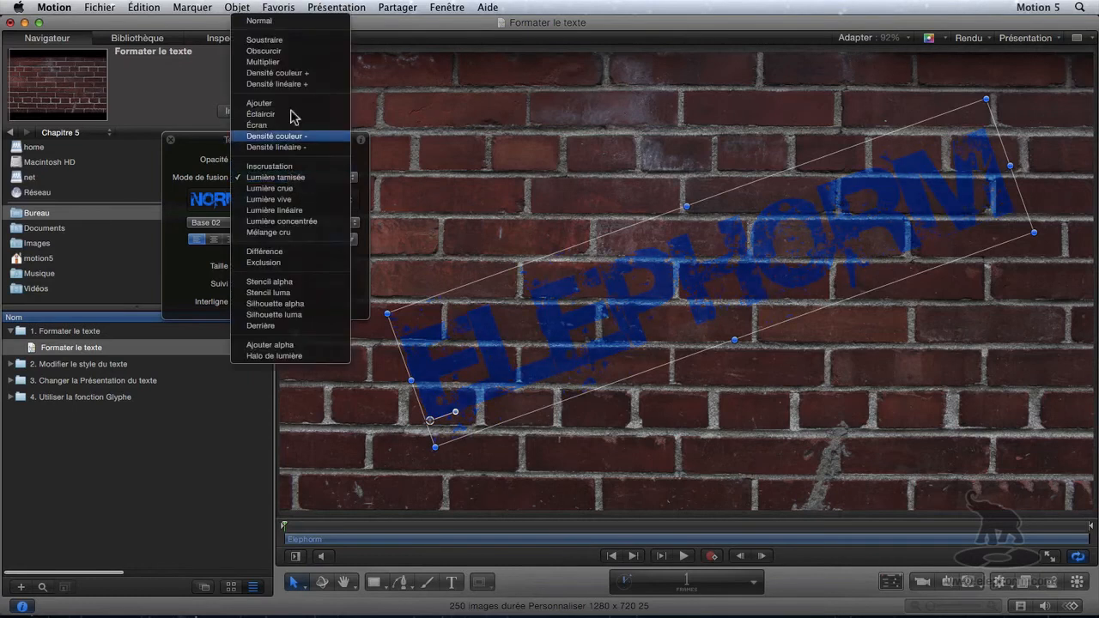
{"action": "left_click", "coordinate": [286, 61]}
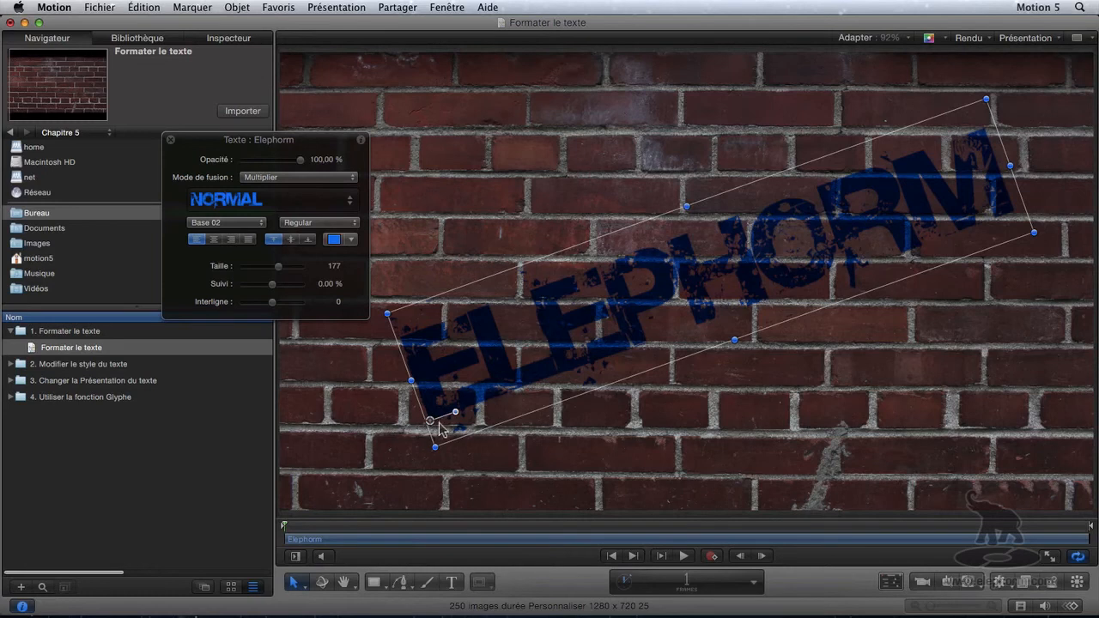
Try centred, right and justified horizontal alignment on the text.
{"action": "left_click", "coordinate": [214, 240]}
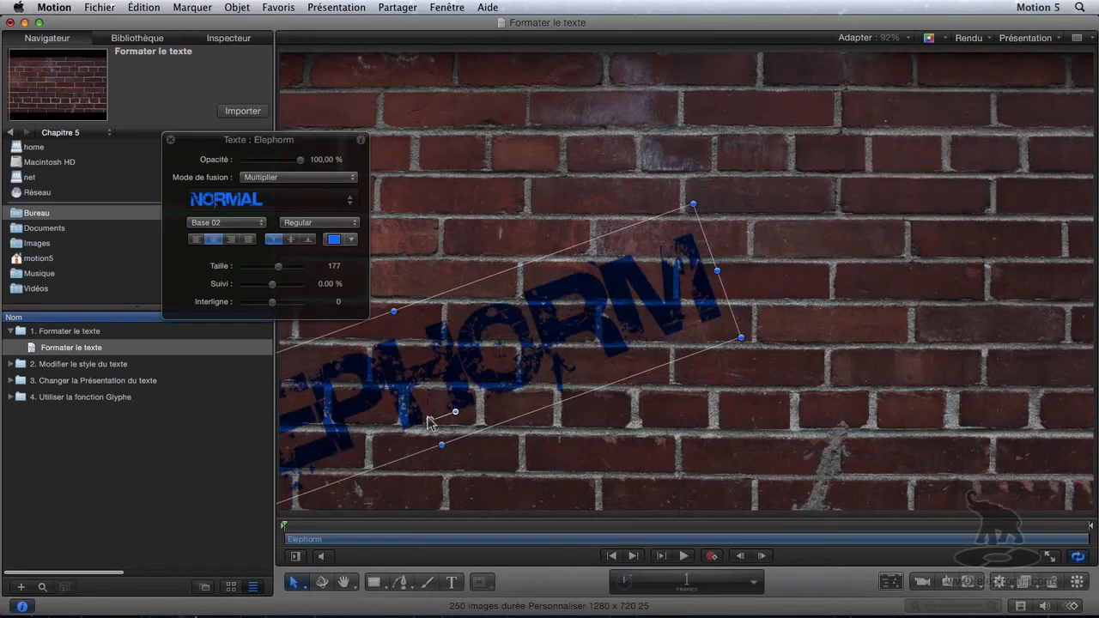
{"action": "left_click", "coordinate": [232, 240]}
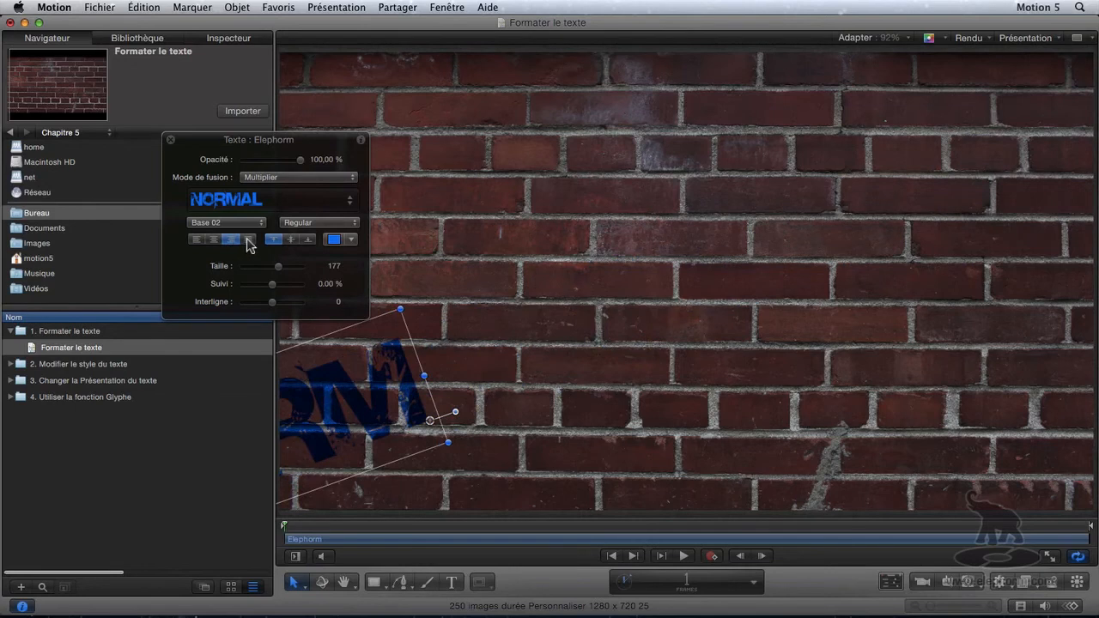
{"action": "left_click", "coordinate": [250, 243]}
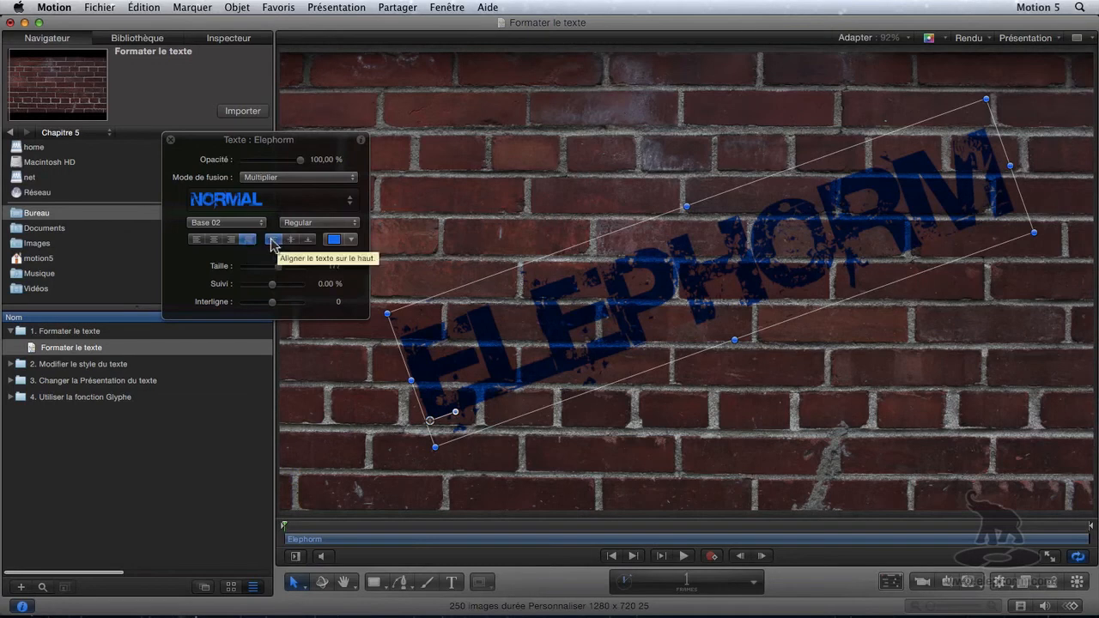
Try middle and bottom vertical alignment on the text and return it to top and left alignment.
{"action": "left_click", "coordinate": [292, 242]}
{"action": "left_click", "coordinate": [307, 240]}
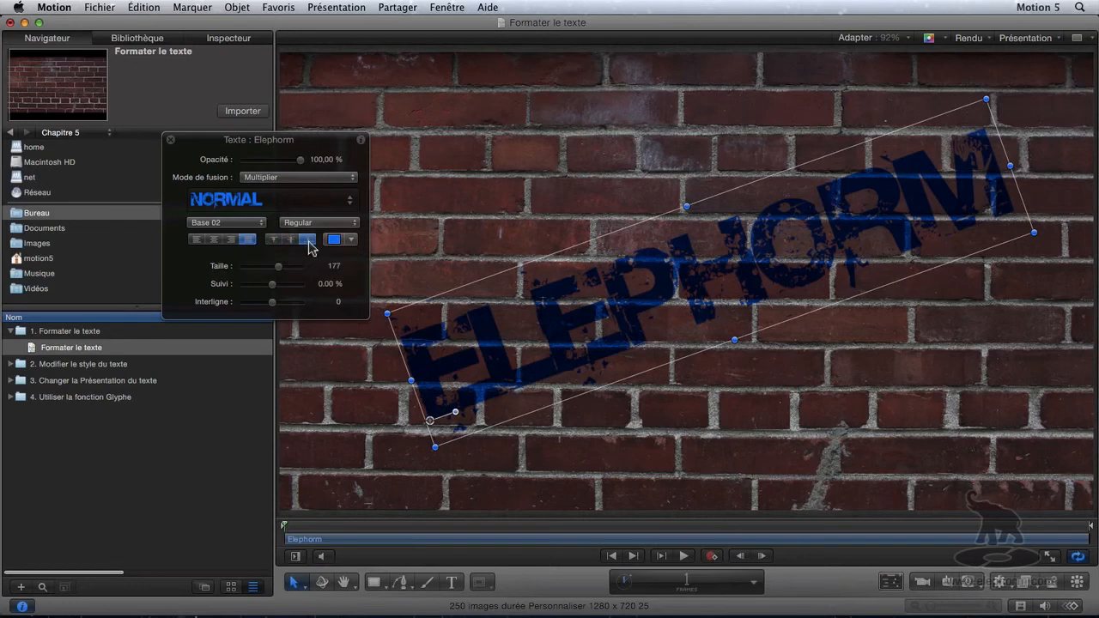
{"action": "left_click", "coordinate": [279, 240]}
{"action": "left_click", "coordinate": [198, 240]}
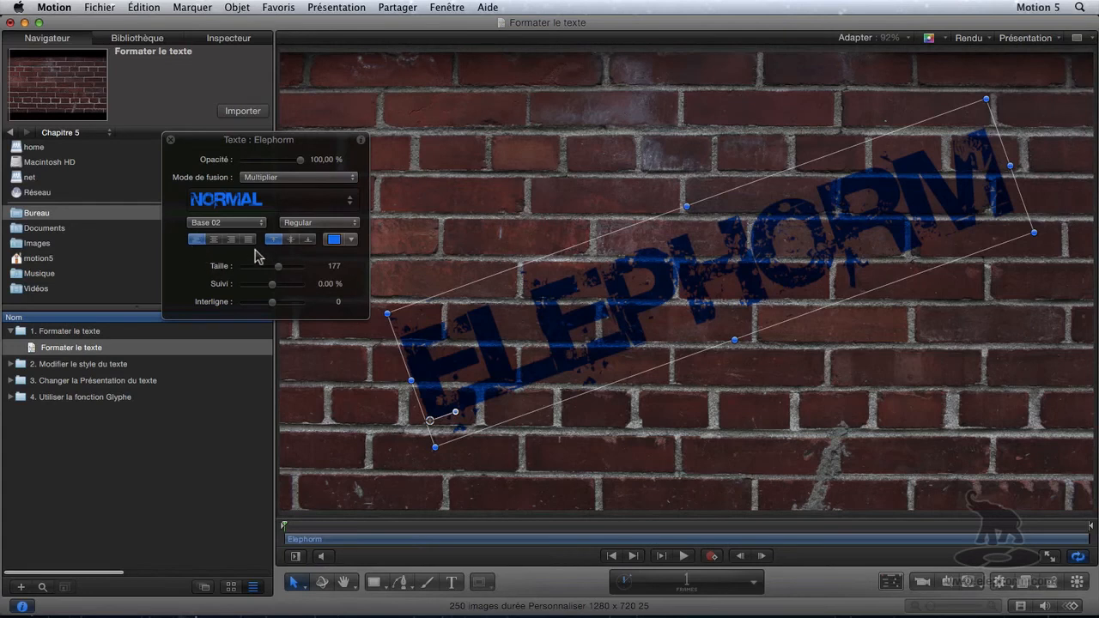
Try the Bank Gothic font in its Medium style on the text and return the font to Base 02.
{"action": "left_click", "coordinate": [300, 225]}
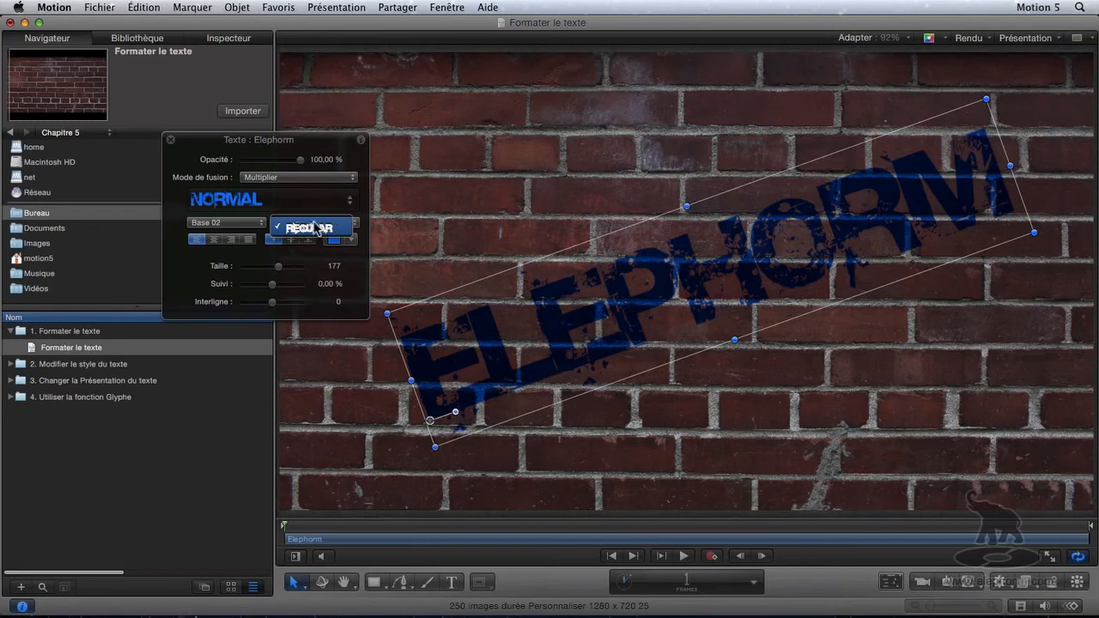
{"action": "left_click", "coordinate": [320, 229]}
{"action": "left_click", "coordinate": [230, 225]}
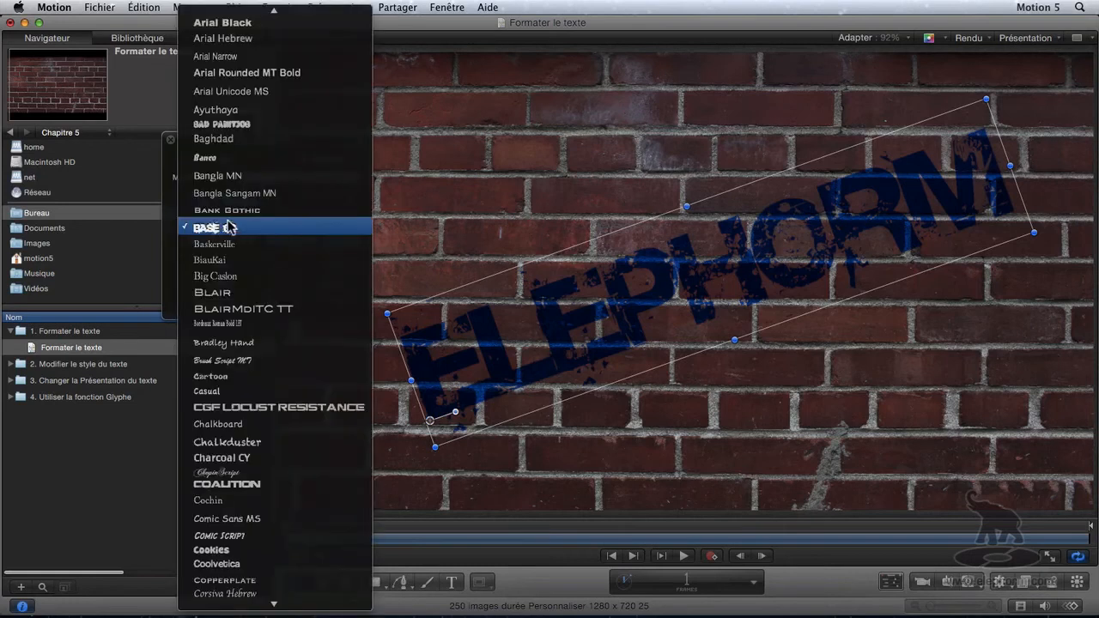
{"action": "left_click", "coordinate": [229, 212]}
{"action": "left_click", "coordinate": [311, 238]}
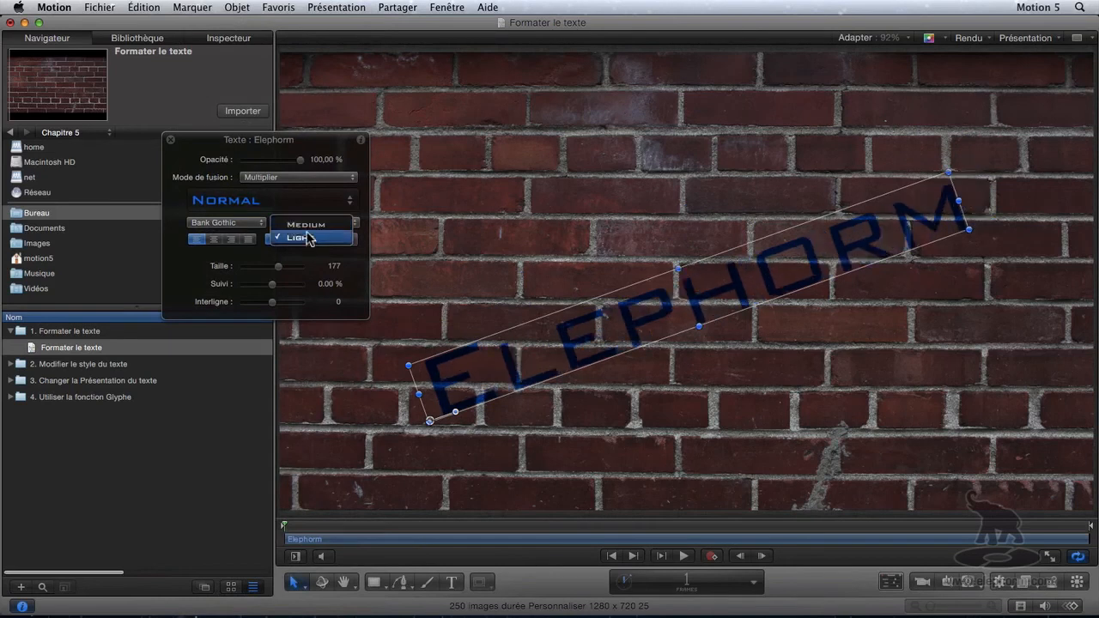
{"action": "left_click", "coordinate": [308, 225]}
{"action": "left_click", "coordinate": [230, 225]}
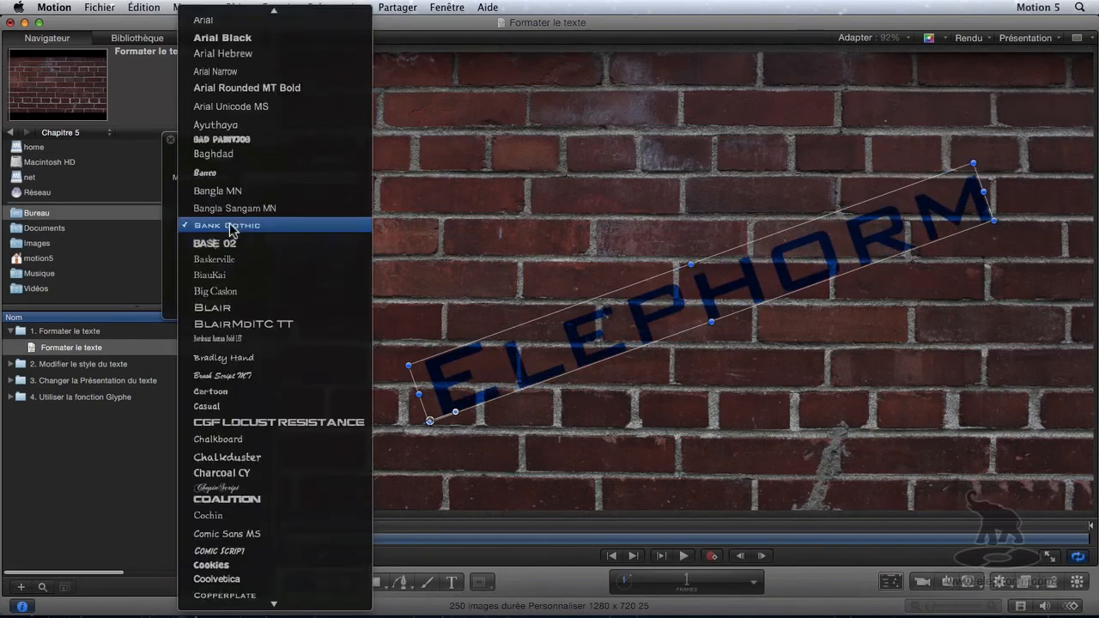
{"action": "left_click", "coordinate": [229, 245]}
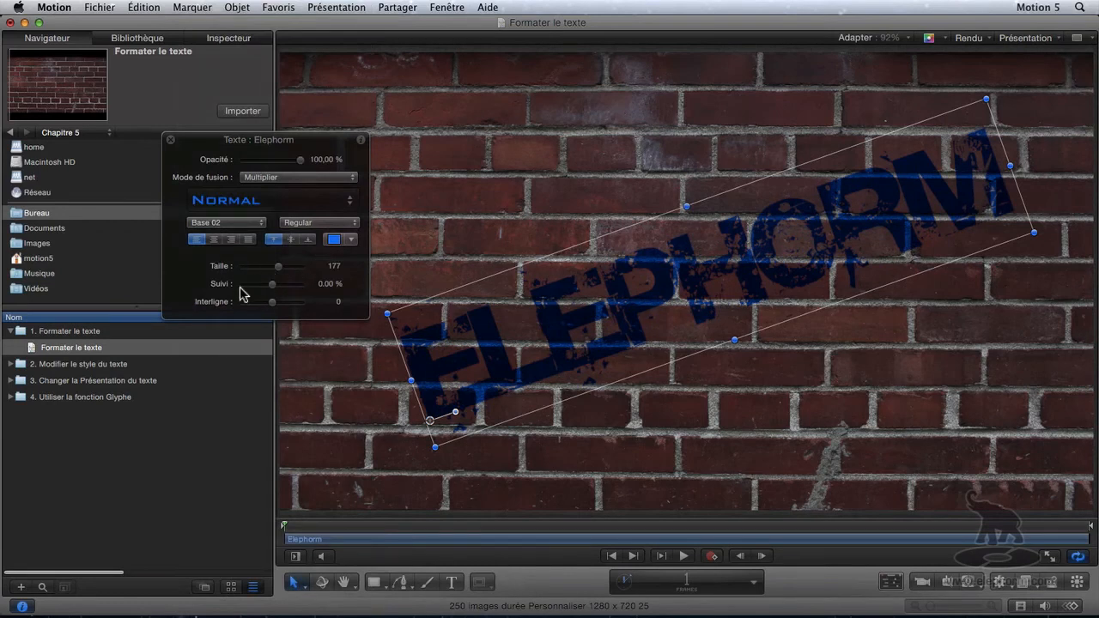
Widen the text's tracking to about 6.67 % and centre its alignment.
{"action": "mouse_move", "coordinate": [272, 286]}
{"action": "left_mouse_down"}
{"action": "mouse_move", "coordinate": [286, 287]}
{"action": "mouse_move", "coordinate": [272, 287]}
{"action": "left_mouse_up"}
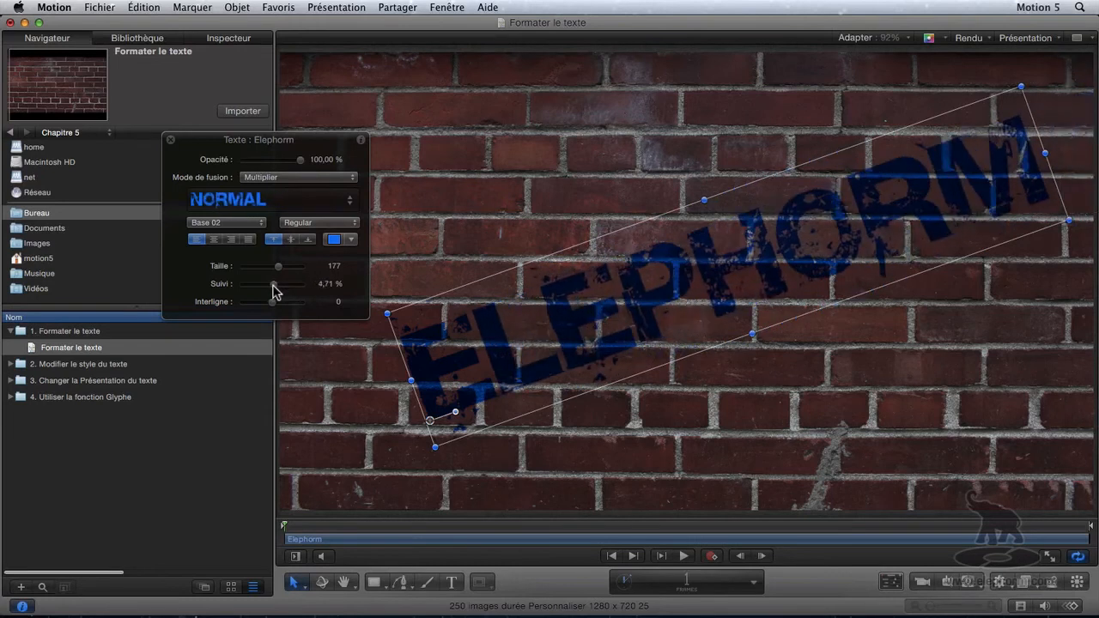
{"action": "left_click", "coordinate": [214, 238]}
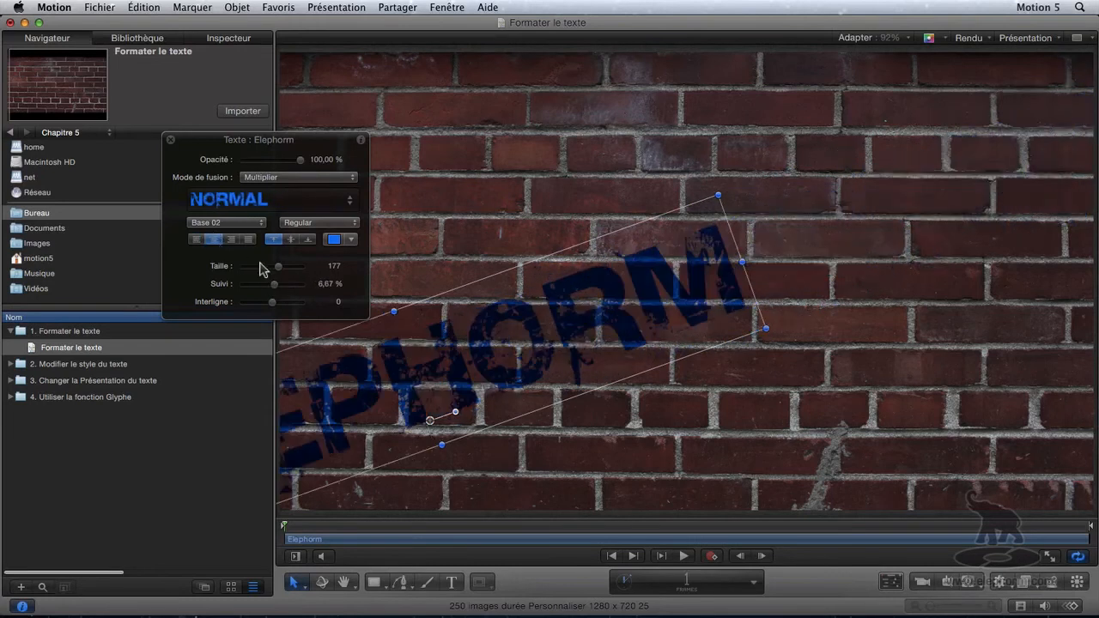
Move the text to the middle of the wall with 11.63 % tracking and shift the floating text controls clear of its letters.
{"action": "left_click_drag", "start_coordinate": [275, 290], "coordinate": [291, 284]}
{"action": "left_click_drag", "start_coordinate": [431, 421], "coordinate": [662, 327]}
{"action": "mouse_move", "coordinate": [290, 288]}
{"action": "left_mouse_down"}
{"action": "mouse_move", "coordinate": [251, 301]}
{"action": "mouse_move", "coordinate": [283, 288]}
{"action": "mouse_move", "coordinate": [251, 301]}
{"action": "mouse_move", "coordinate": [288, 296]}
{"action": "mouse_move", "coordinate": [271, 290]}
{"action": "mouse_move", "coordinate": [310, 300]}
{"action": "left_mouse_up"}
{"action": "left_click_drag", "start_coordinate": [667, 333], "coordinate": [688, 303]}
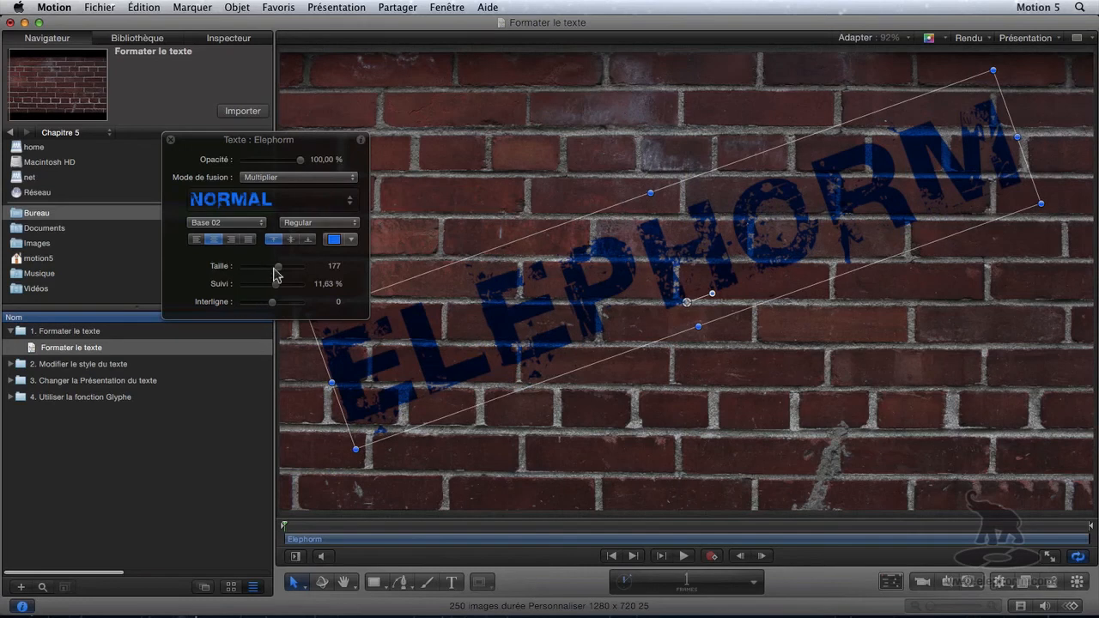
{"action": "left_click_drag", "start_coordinate": [251, 140], "coordinate": [371, 70]}
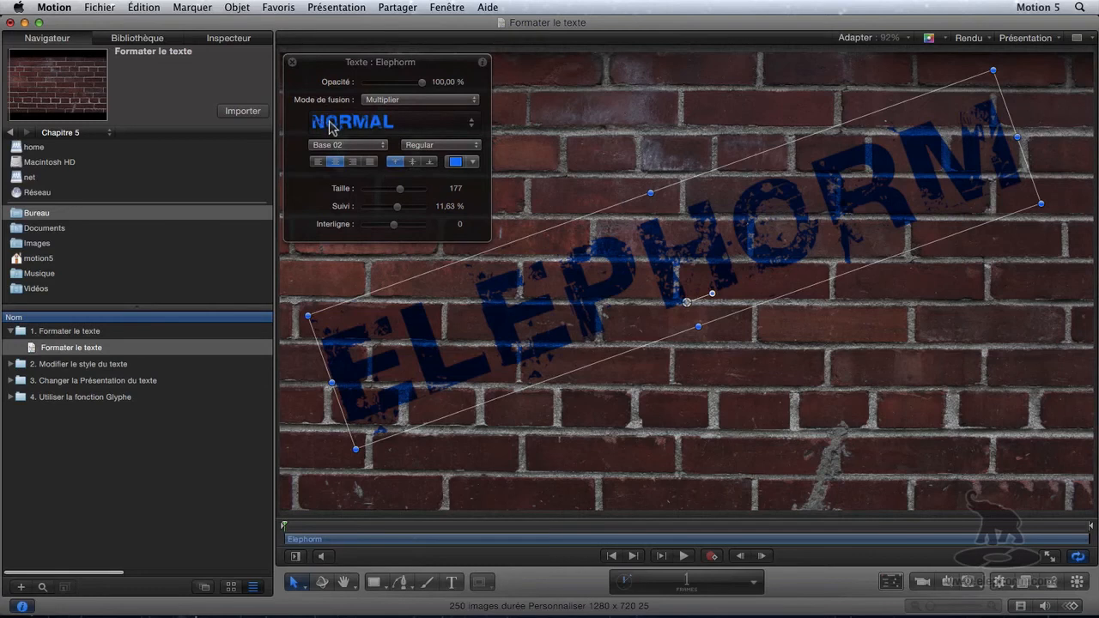
Try the 80s preset style on the text with the blend mode set to Normal.
{"action": "left_click", "coordinate": [408, 128]}
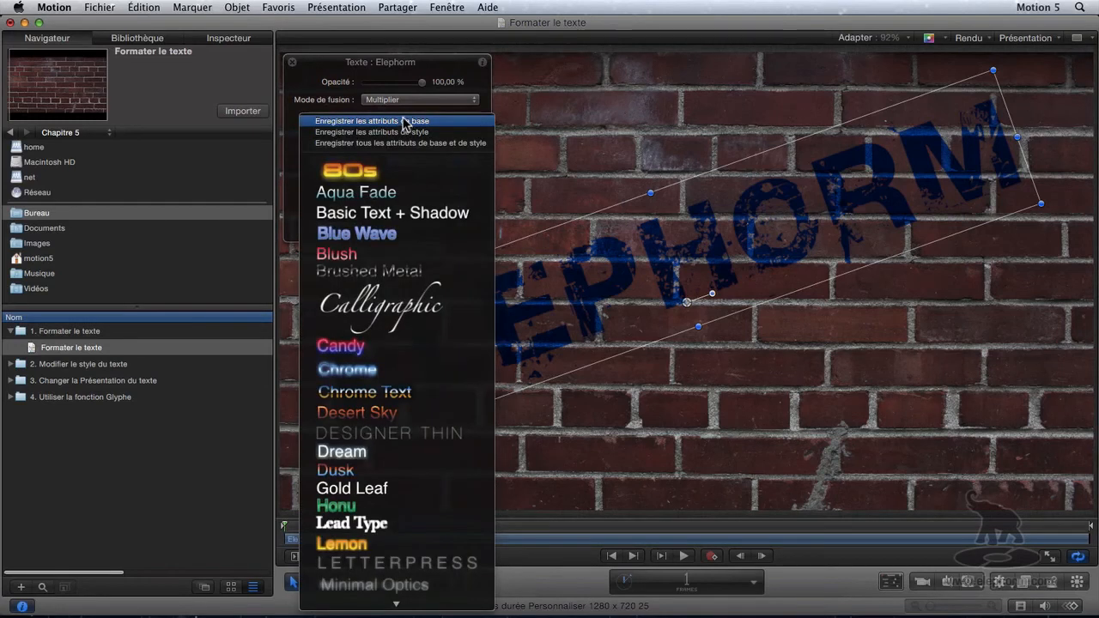
{"action": "left_click", "coordinate": [385, 175]}
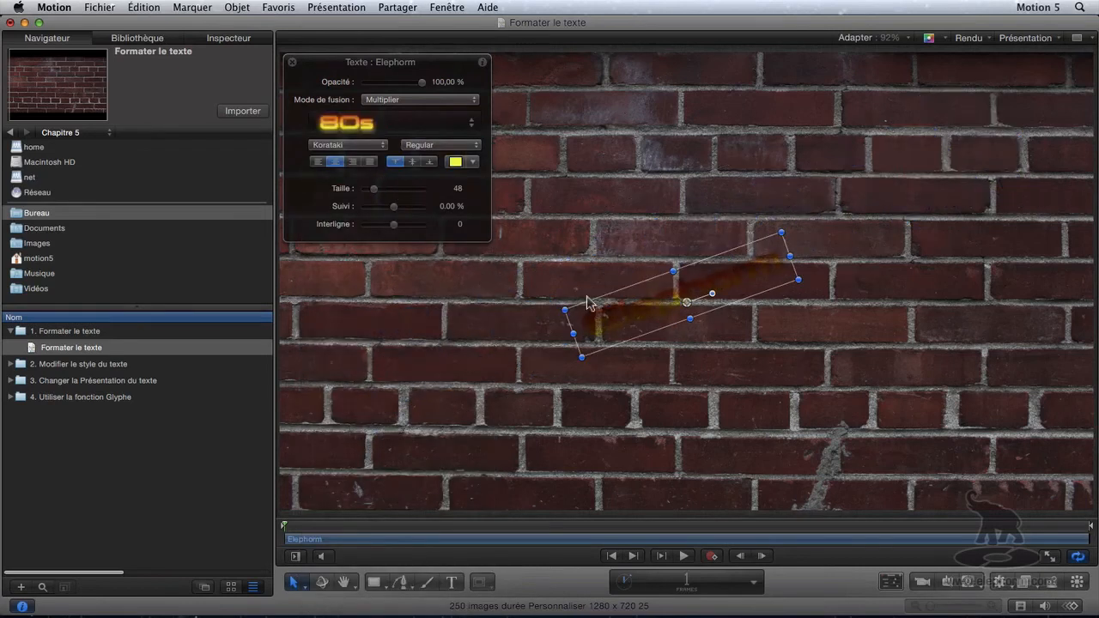
{"action": "left_click", "coordinate": [403, 100]}
{"action": "left_click", "coordinate": [395, 60]}
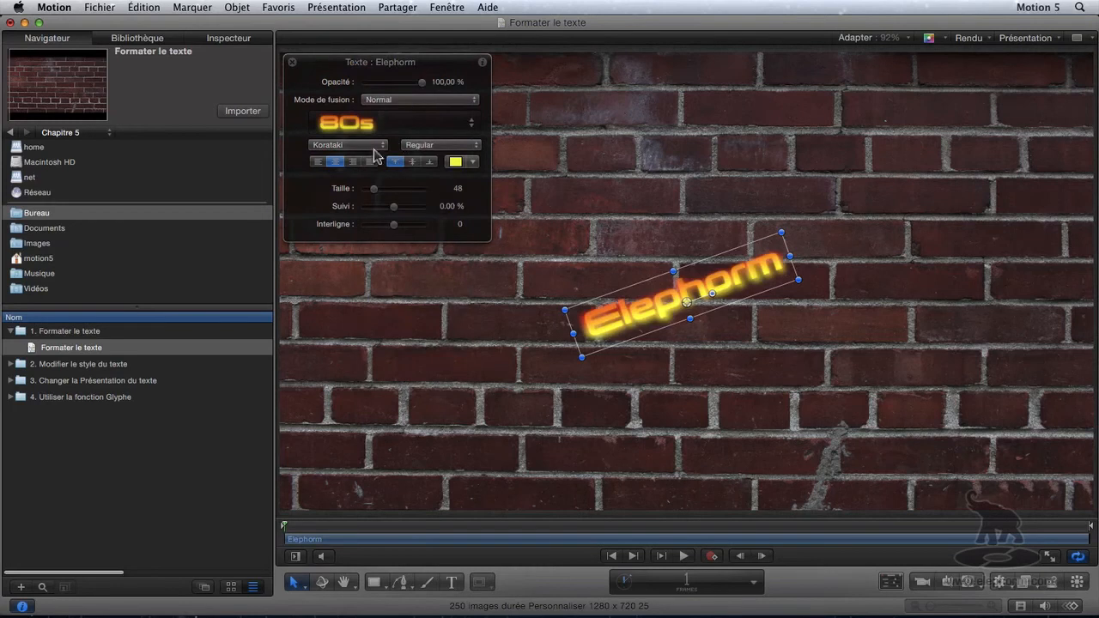
Try the Candy and Dream preset styles on the text.
{"action": "left_click", "coordinate": [406, 127]}
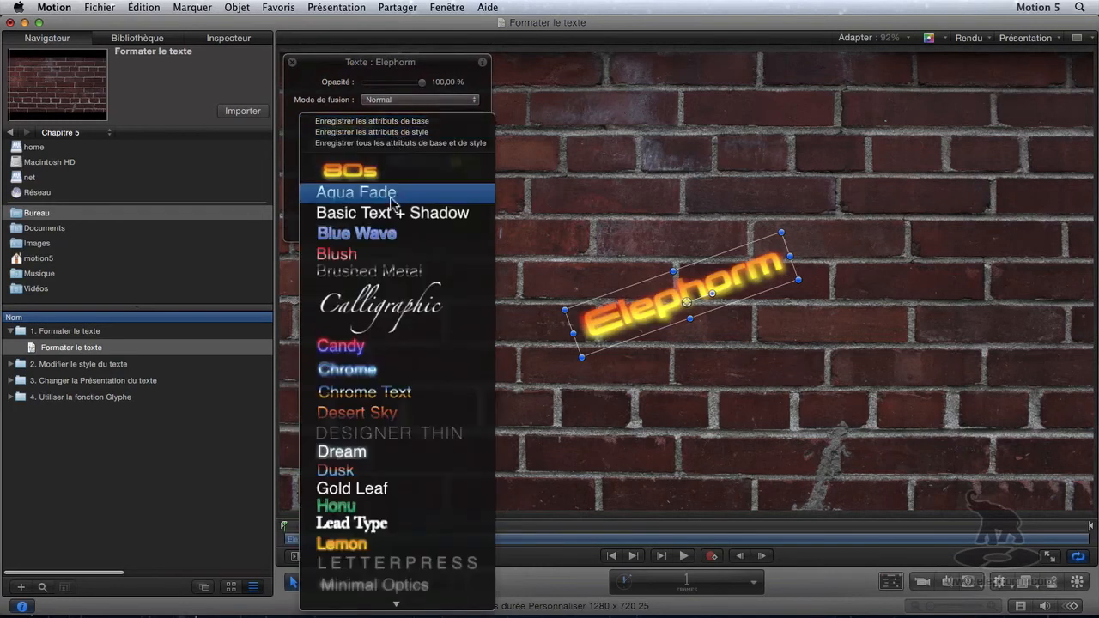
{"action": "left_click", "coordinate": [391, 347]}
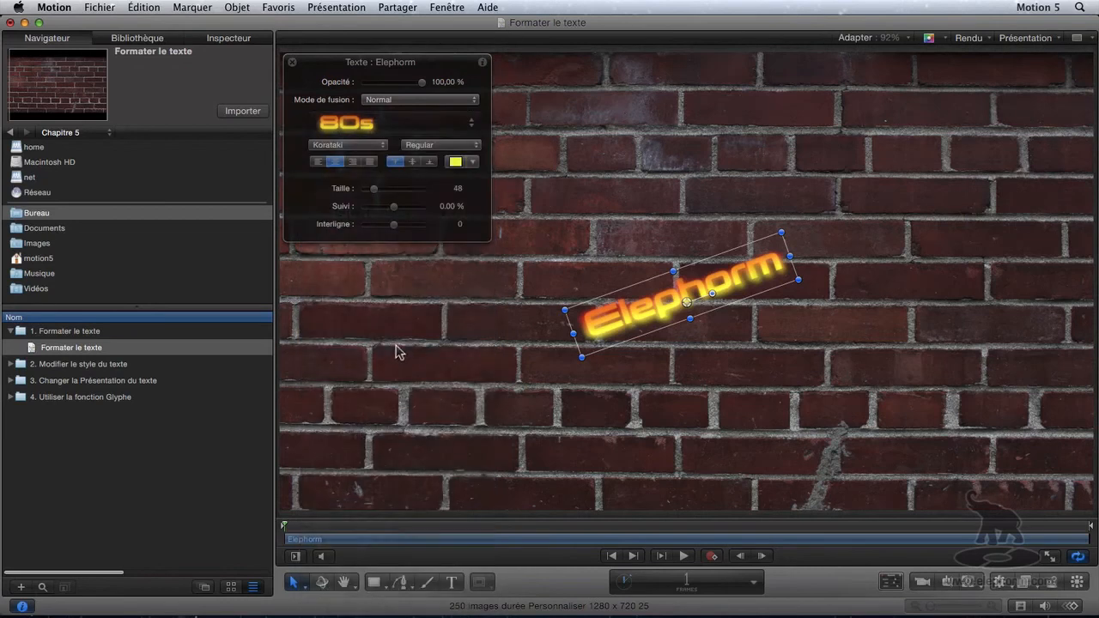
{"action": "left_click", "coordinate": [386, 127]}
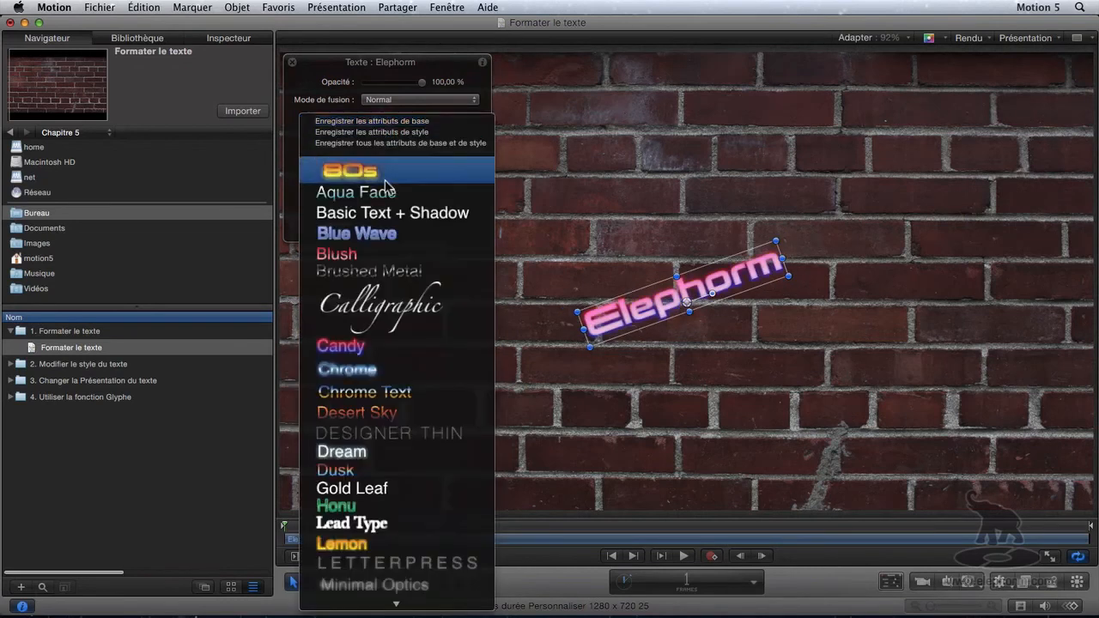
{"action": "left_click", "coordinate": [391, 451]}
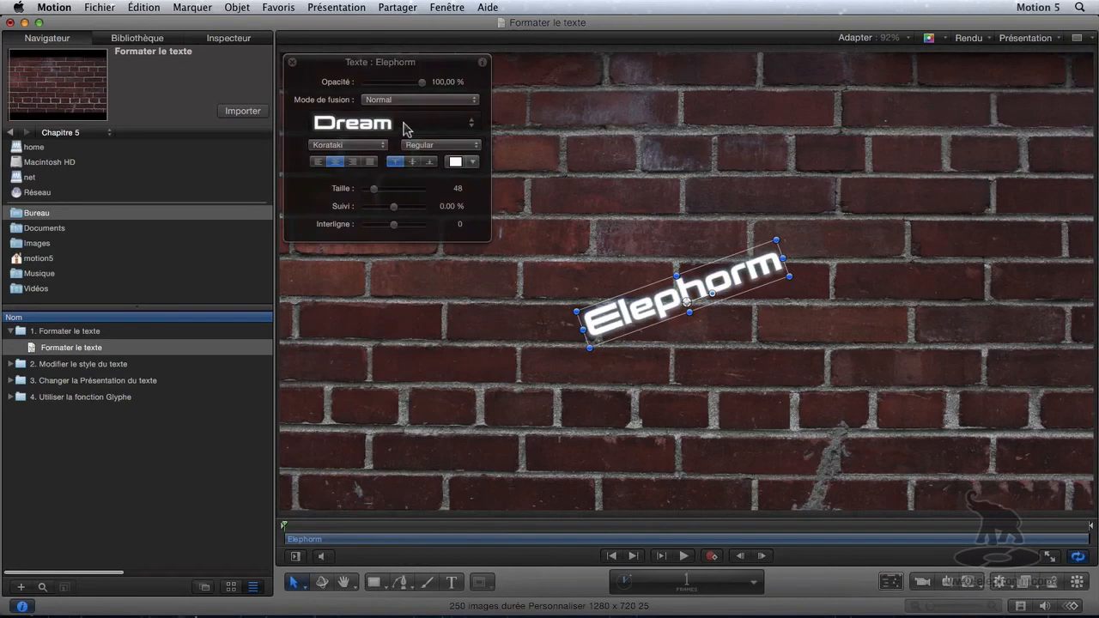
Try the Neon preset style on the text and enlarge the text to size 234.
{"action": "left_click", "coordinate": [405, 129]}
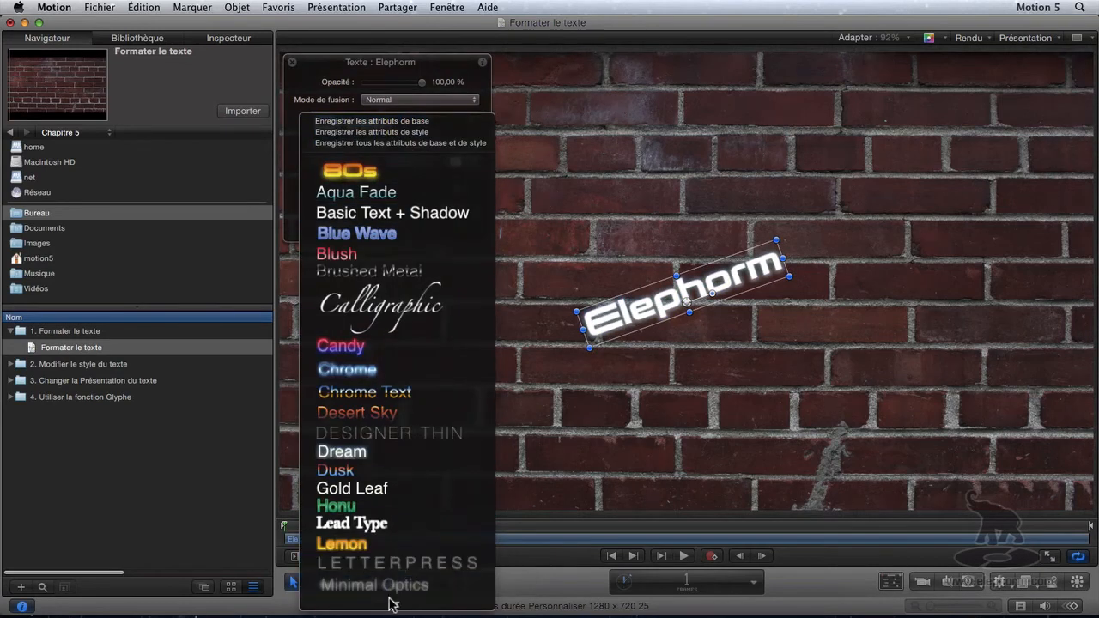
{"action": "mouse_move", "coordinate": [391, 606]}
{"action": "left_click", "coordinate": [338, 405]}
{"action": "left_click_drag", "start_coordinate": [373, 189], "coordinate": [410, 188]}
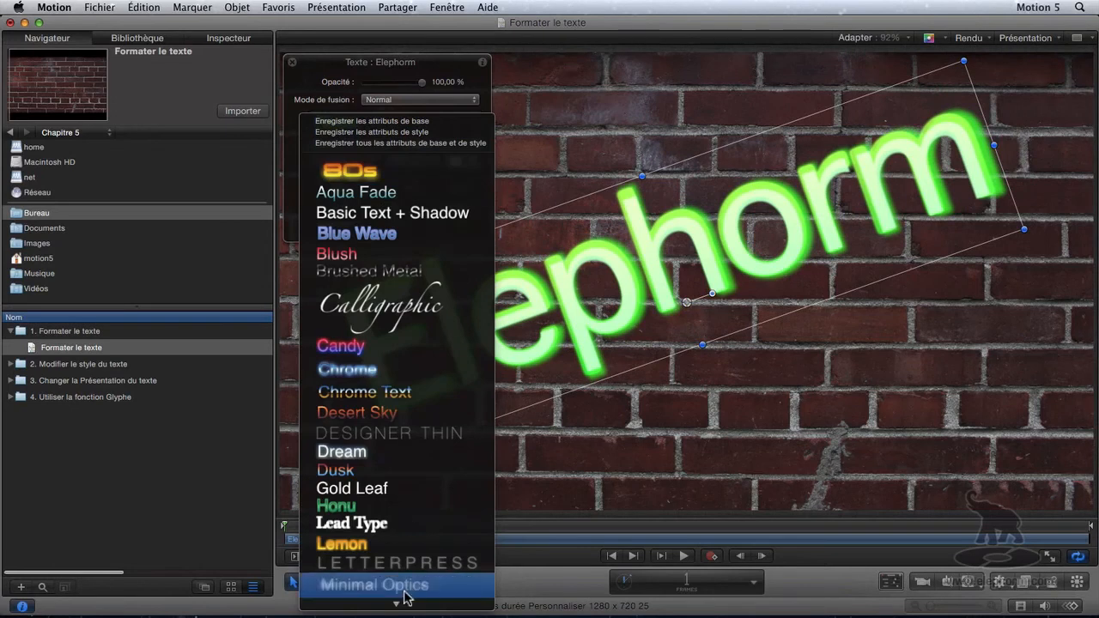
Try the Minimal Optics and Scarlet preset styles on the text.
{"action": "left_click", "coordinate": [407, 523]}
{"action": "key", "text": "super+z"}
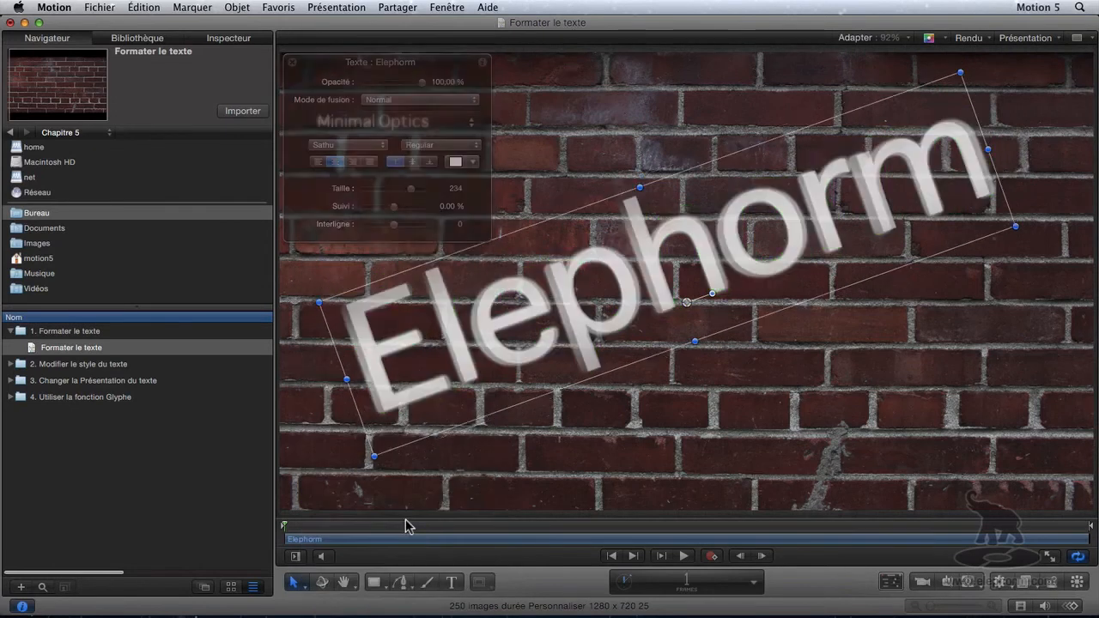
{"action": "left_click", "coordinate": [397, 122]}
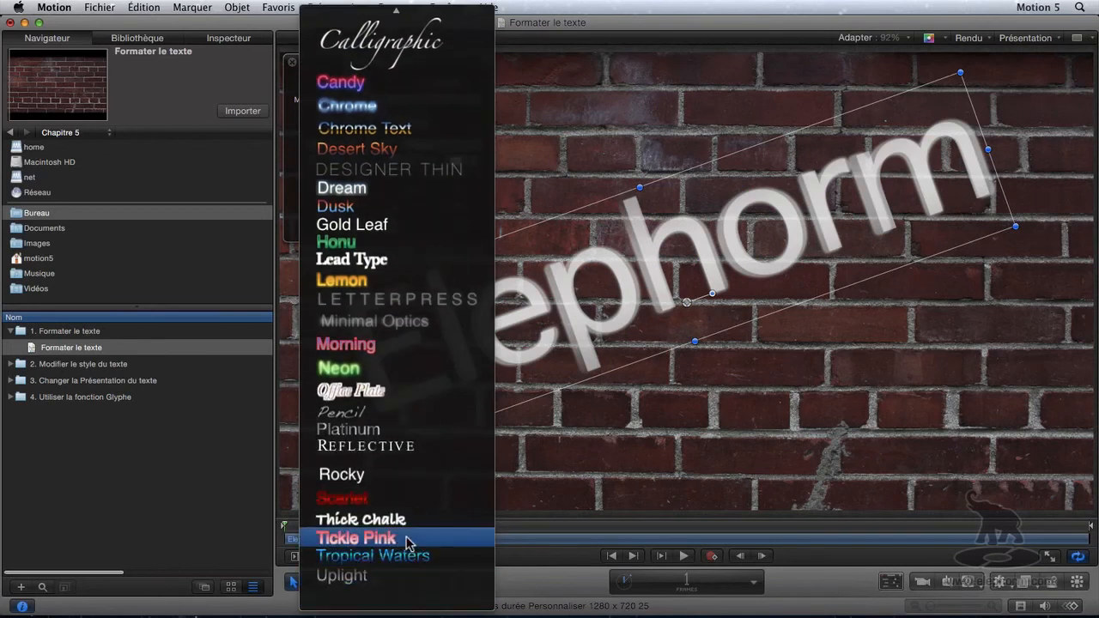
{"action": "left_click", "coordinate": [400, 498]}
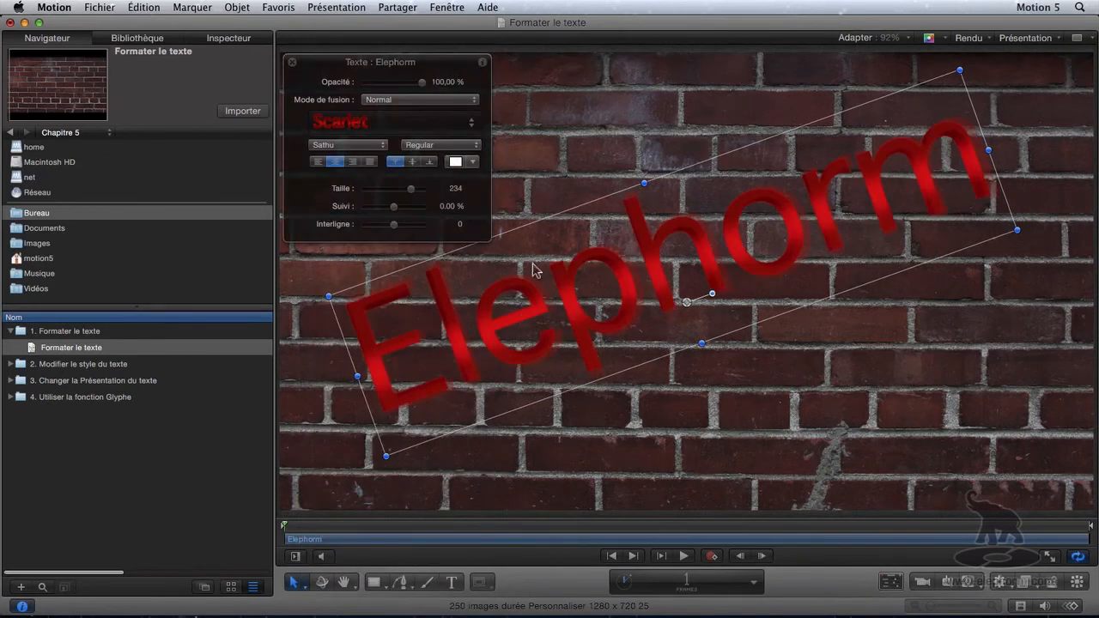
Apply the Vellum Bleed preset style to the text and set its font to Base 02.
{"action": "left_click", "coordinate": [371, 125]}
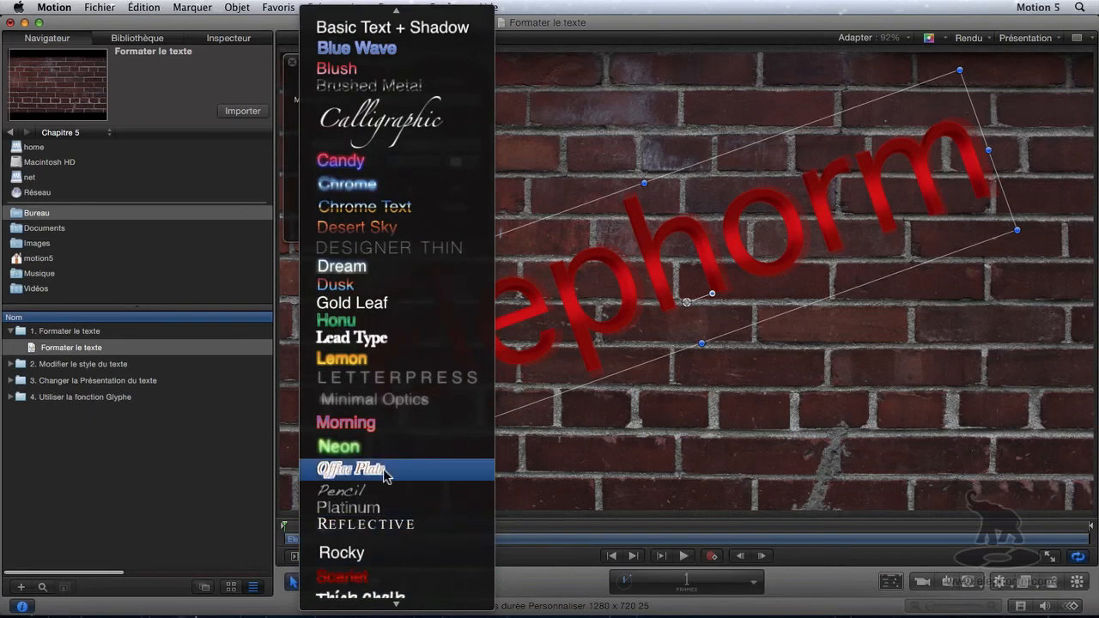
{"action": "left_click", "coordinate": [378, 606]}
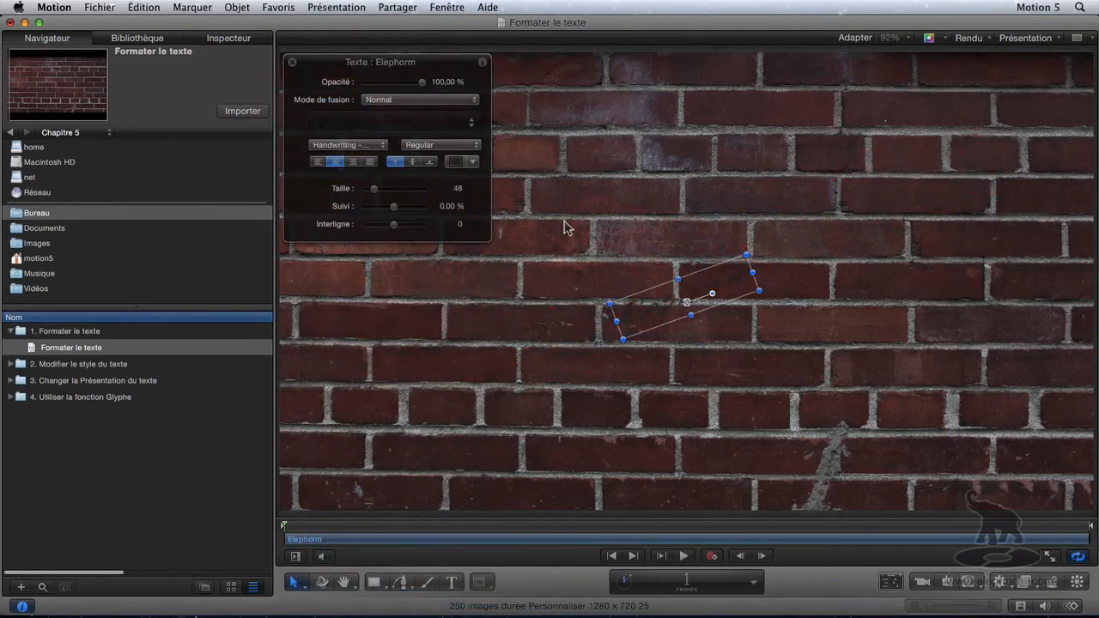
{"action": "left_click", "coordinate": [364, 151]}
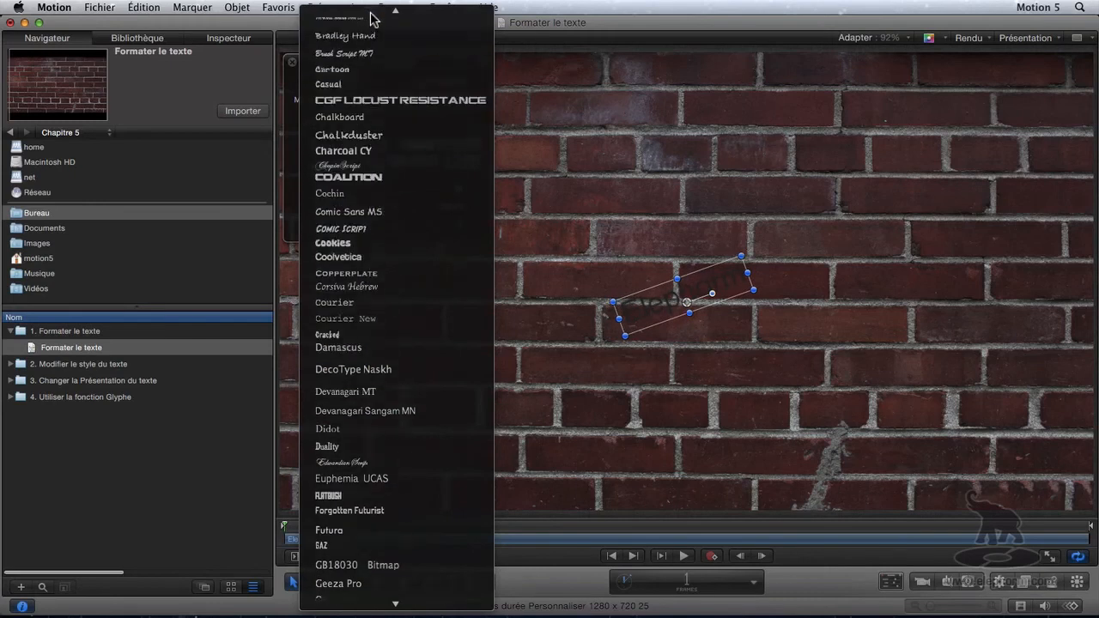
{"action": "left_click", "coordinate": [369, 70]}
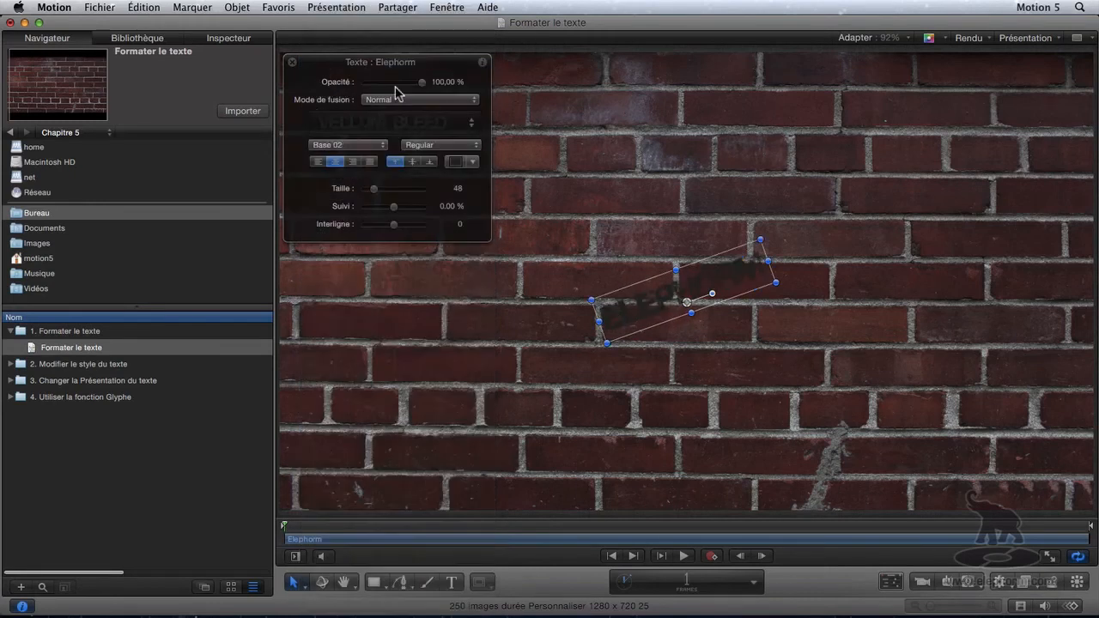
Change the text's colour to a vivid blue using the colour wheel and brightness, and close the colour picker.
{"action": "left_click", "coordinate": [462, 165]}
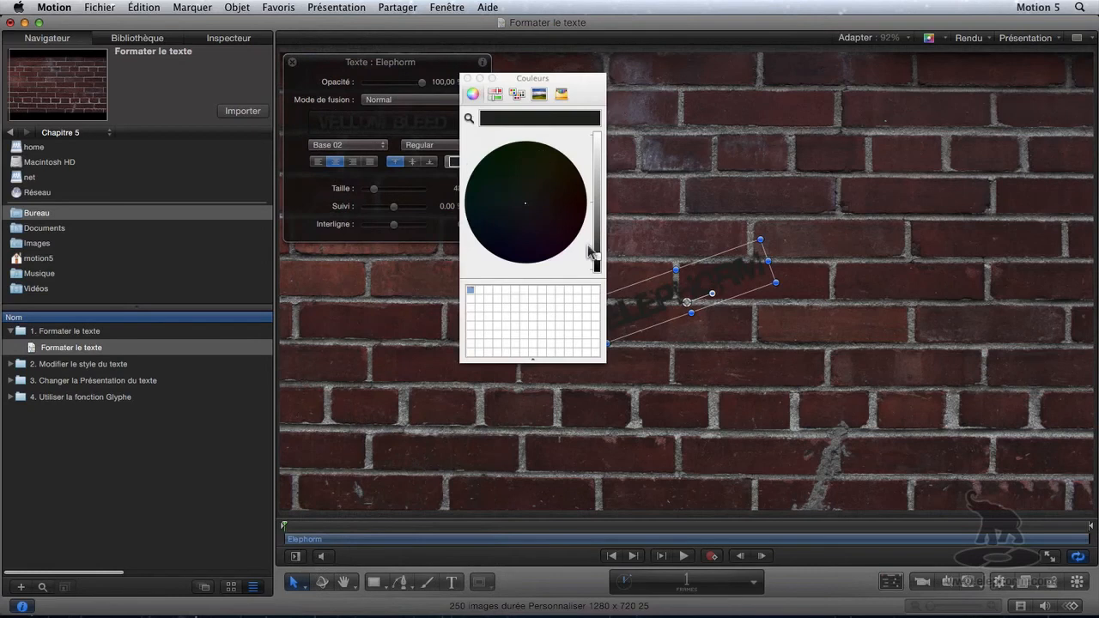
{"action": "left_click_drag", "start_coordinate": [597, 258], "coordinate": [600, 179]}
{"action": "left_click_drag", "start_coordinate": [503, 221], "coordinate": [497, 251]}
{"action": "left_click", "coordinate": [467, 78]}
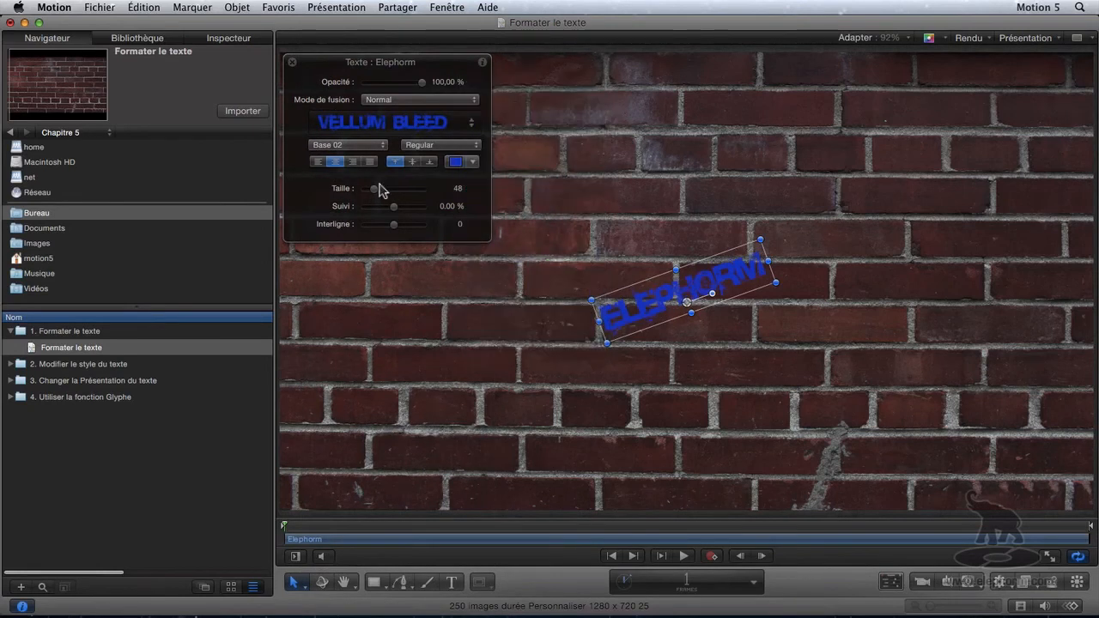
Enlarge the text to size 188 and set its blend mode to Multiplier.
{"action": "left_click_drag", "start_coordinate": [375, 188], "coordinate": [405, 187]}
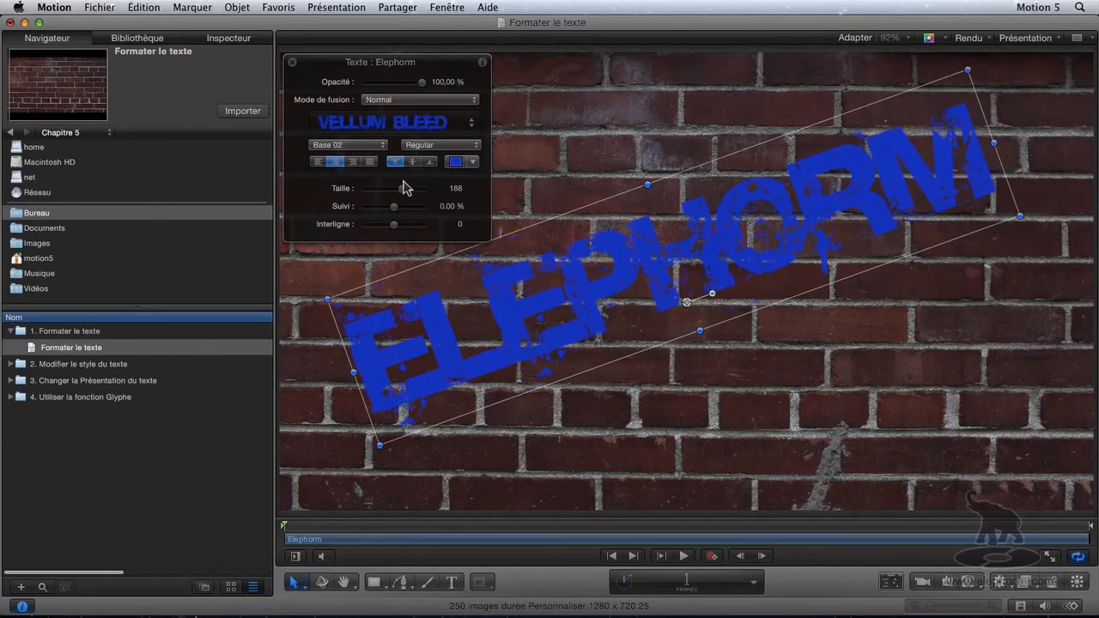
{"action": "left_click", "coordinate": [419, 100]}
{"action": "left_click", "coordinate": [419, 143]}
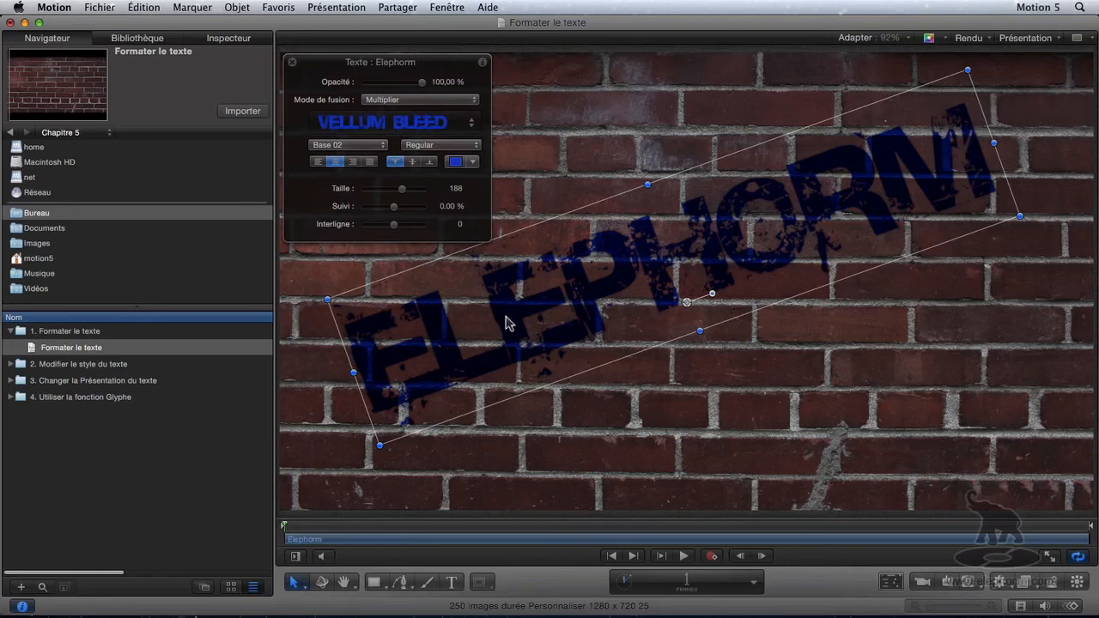
Open the text's detailed basic and advanced formatting settings.
{"action": "left_click", "coordinate": [227, 38]}
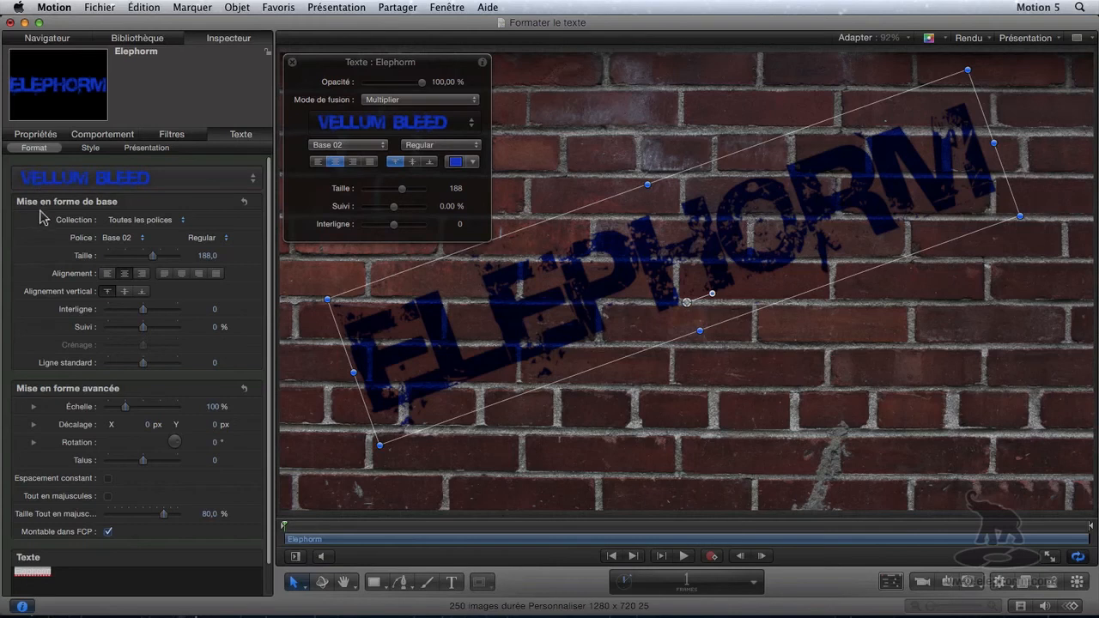
Browse the available font collections for the text without changing the collection.
{"action": "left_click", "coordinate": [181, 222]}
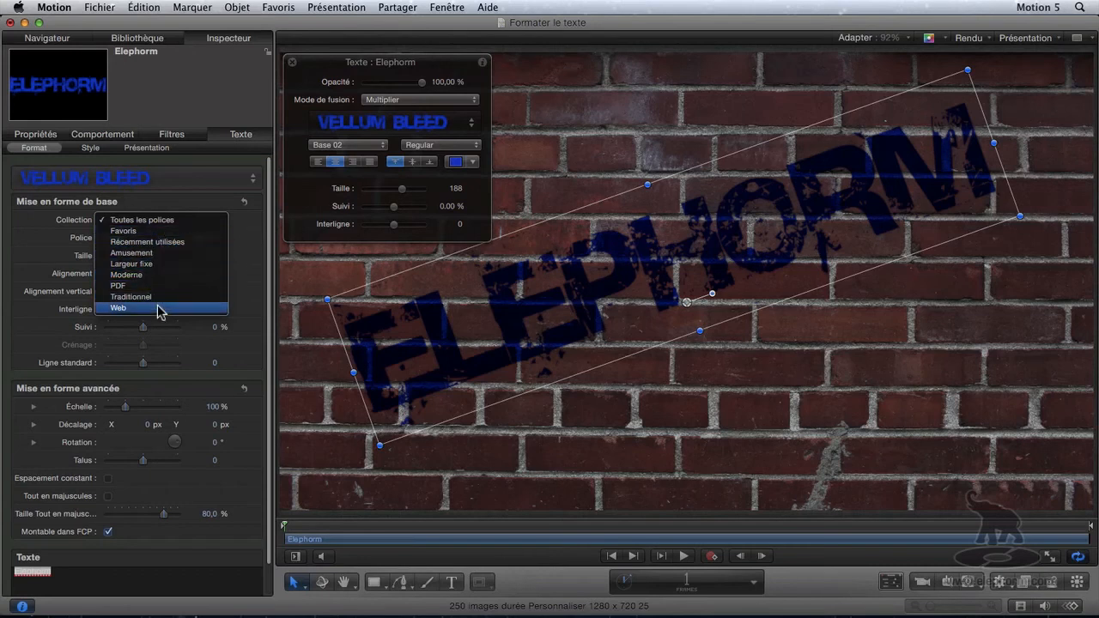
{"action": "left_click", "coordinate": [50, 238]}
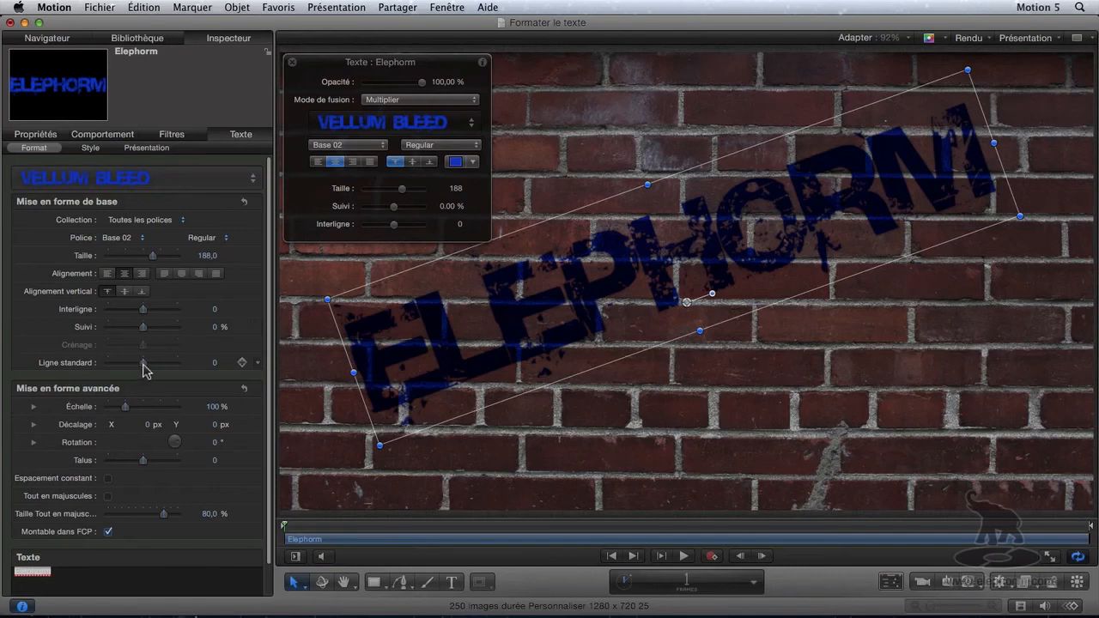
Try a baseline shift of -8 on the text and reset the baseline to 0.
{"action": "mouse_move", "coordinate": [142, 365]}
{"action": "left_mouse_down"}
{"action": "mouse_move", "coordinate": [156, 365]}
{"action": "mouse_move", "coordinate": [129, 364]}
{"action": "mouse_move", "coordinate": [140, 364]}
{"action": "left_mouse_up"}
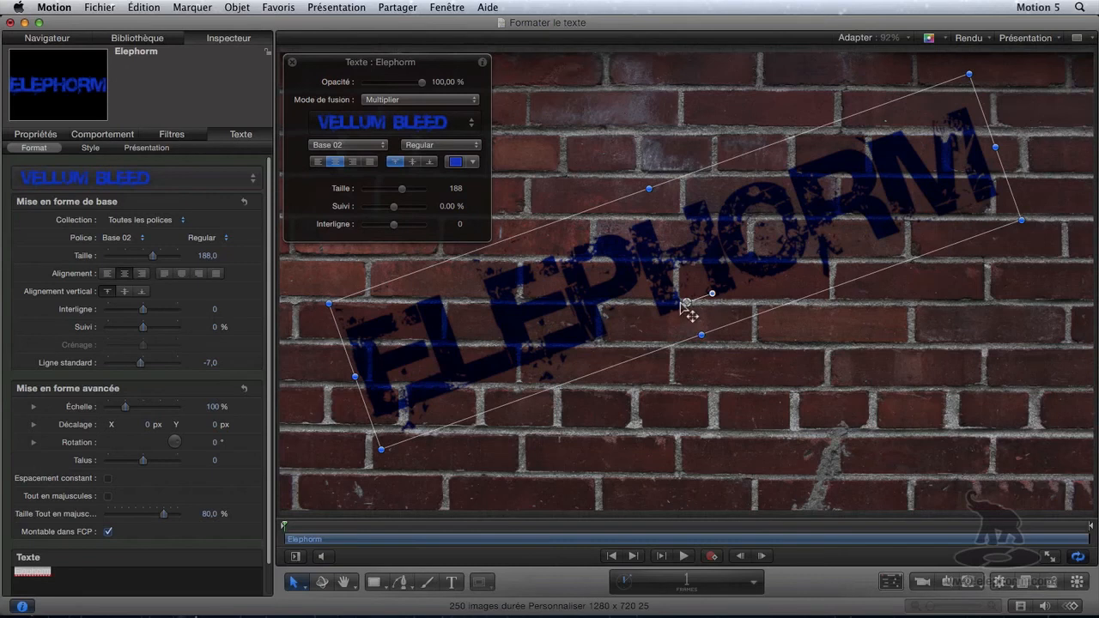
{"action": "mouse_move", "coordinate": [140, 365]}
{"action": "left_mouse_down"}
{"action": "mouse_move", "coordinate": [119, 368]}
{"action": "mouse_move", "coordinate": [139, 366]}
{"action": "left_mouse_up"}
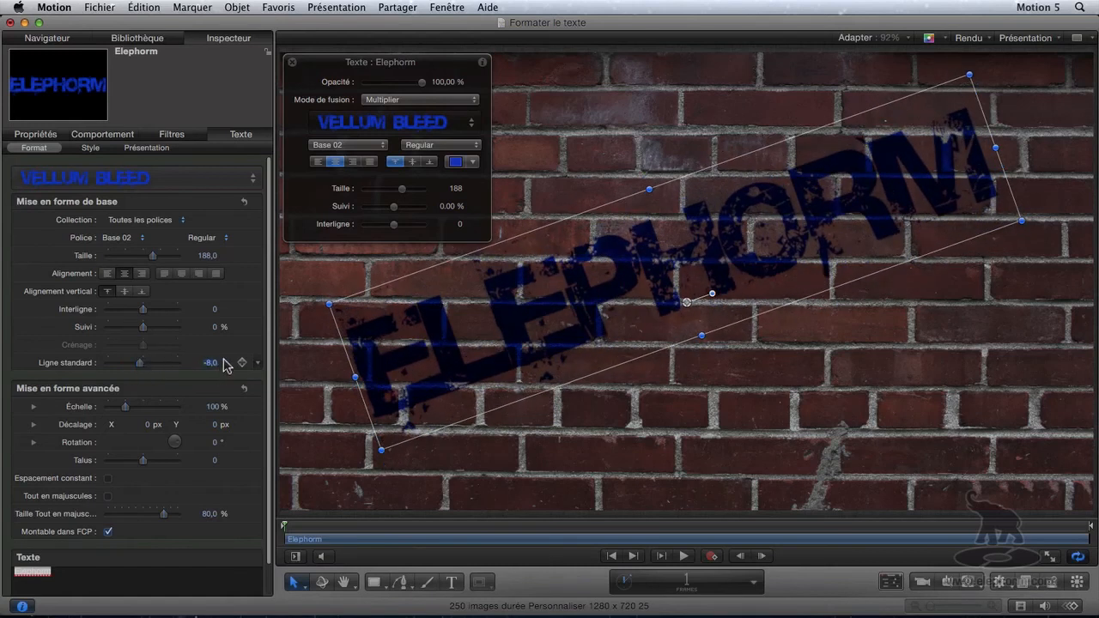
{"action": "type", "text": "0"}
{"action": "key", "text": "Return"}
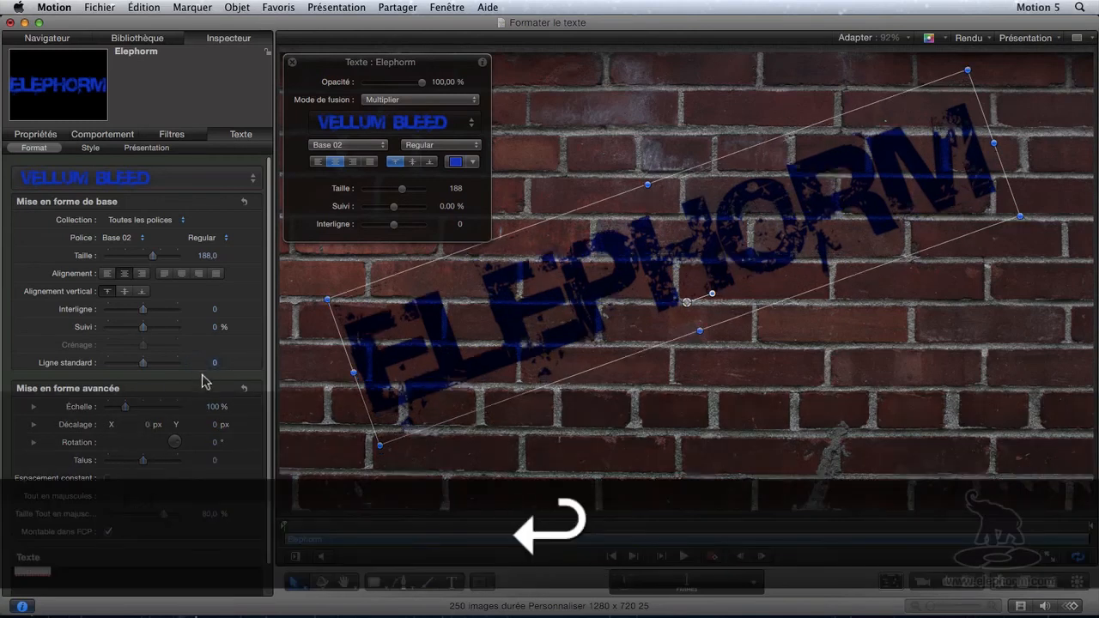
Reduce the text's scale to 93 % and, after trying a size of 33, set its size to 209.
{"action": "scroll", "coordinate": [268, 331], "scroll_direction": "down", "scroll_amount": 2}
{"action": "scroll", "coordinate": [263, 356], "scroll_direction": "down", "scroll_amount": 1}
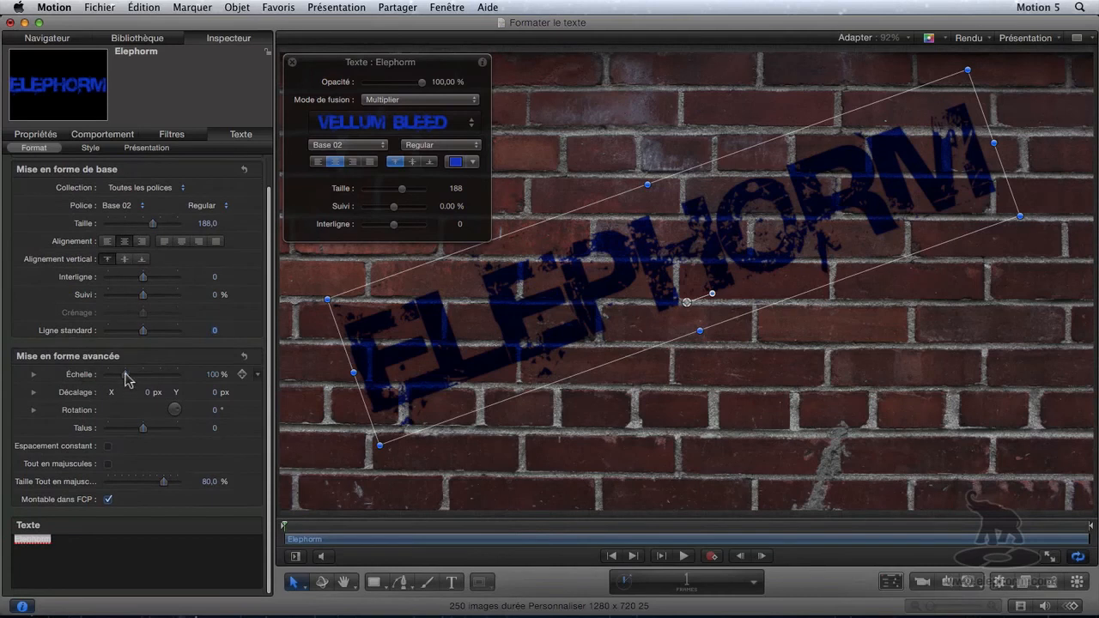
{"action": "left_click_drag", "start_coordinate": [125, 381], "coordinate": [126, 375]}
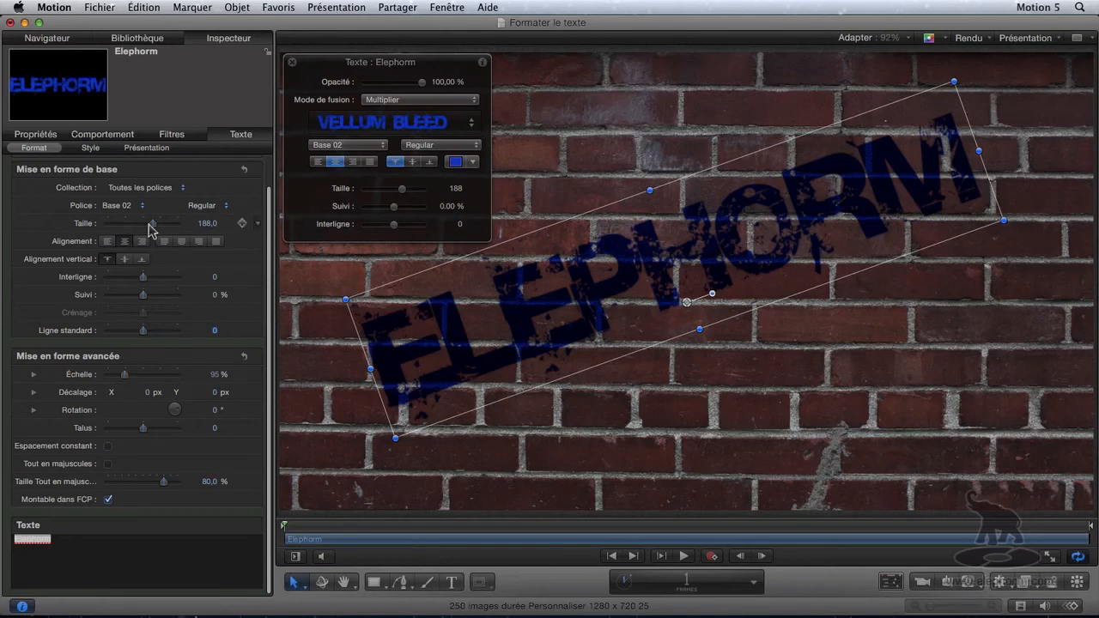
{"action": "left_click_drag", "start_coordinate": [148, 223], "coordinate": [113, 224]}
{"action": "mouse_move", "coordinate": [124, 375]}
{"action": "left_mouse_down"}
{"action": "mouse_move", "coordinate": [177, 375]}
{"action": "mouse_move", "coordinate": [198, 389]}
{"action": "mouse_move", "coordinate": [125, 374]}
{"action": "left_mouse_up"}
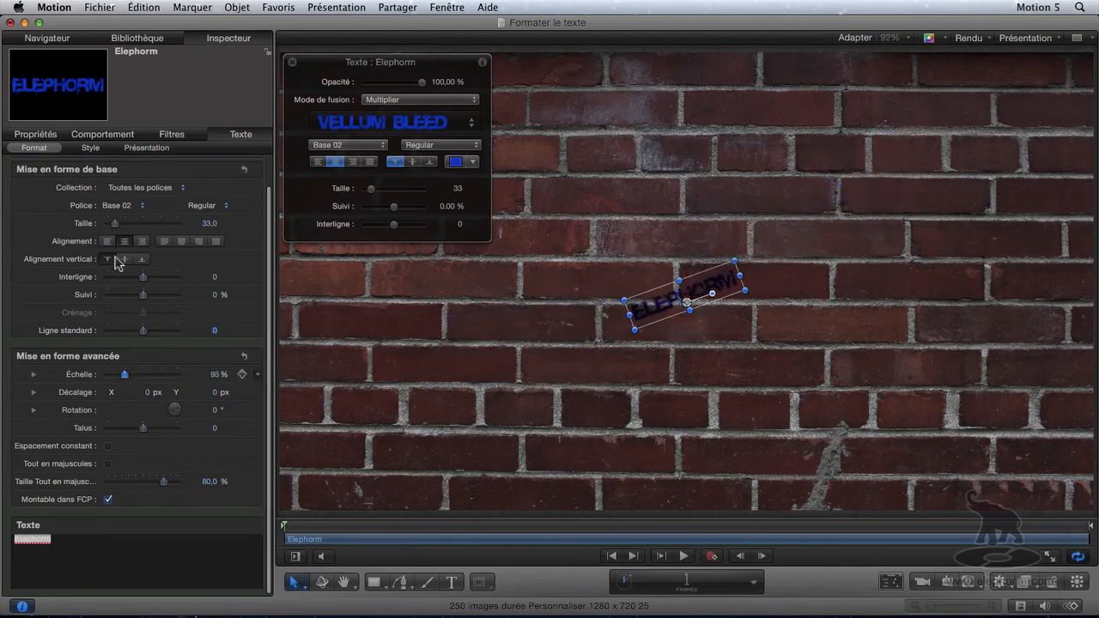
{"action": "left_click_drag", "start_coordinate": [115, 223], "coordinate": [158, 225]}
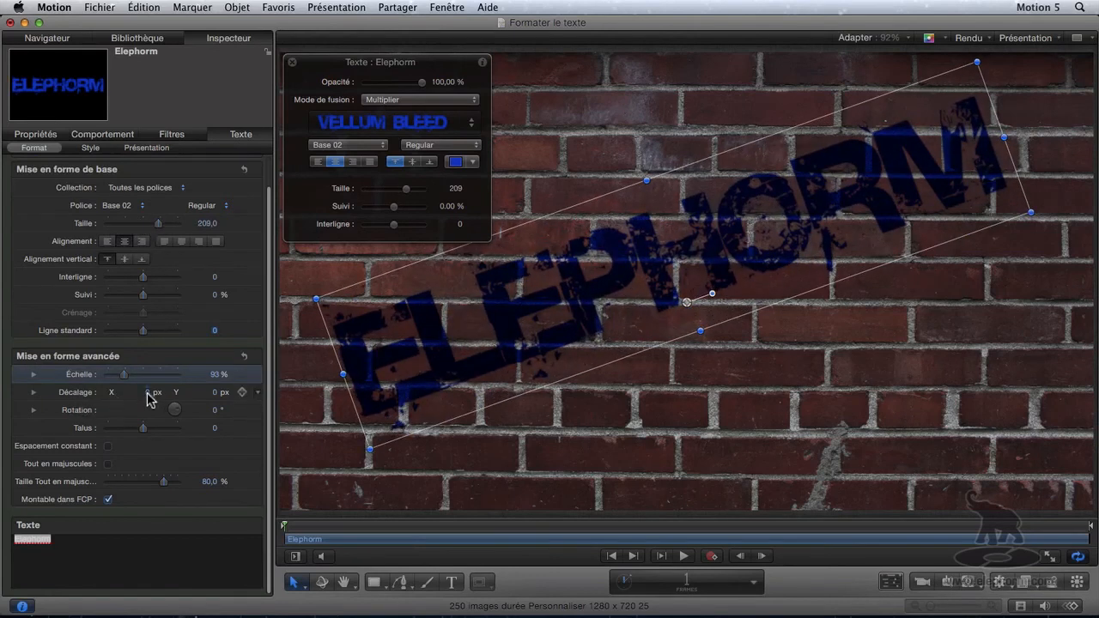
Expand the text's offset settings, try an X offset of 74 px, and reset it to 0.
{"action": "left_click", "coordinate": [34, 393]}
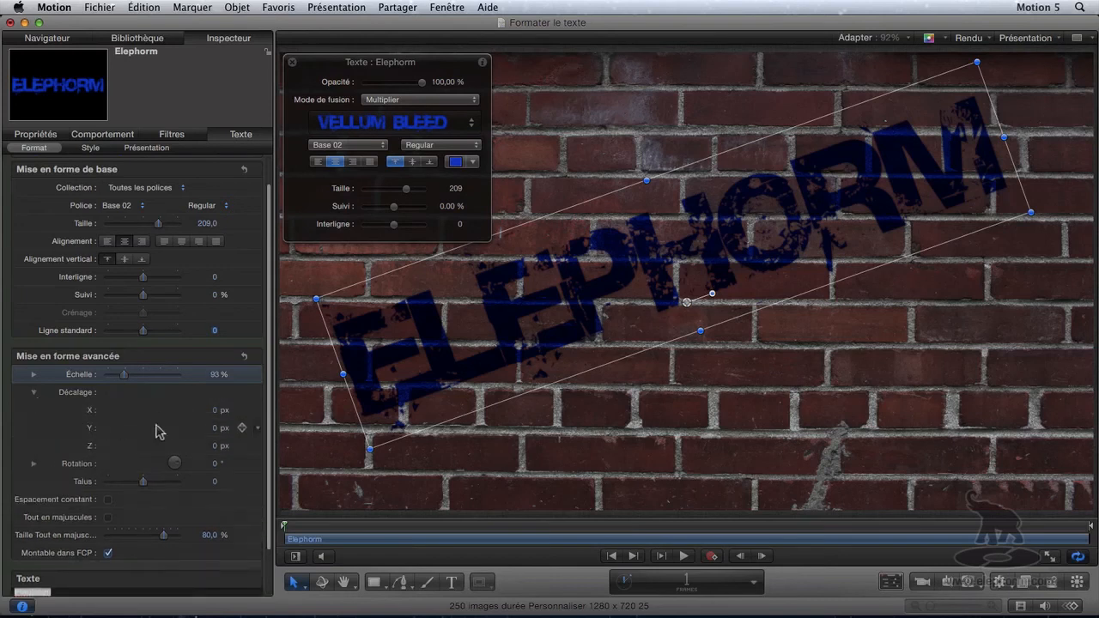
{"action": "mouse_move", "coordinate": [215, 414]}
{"action": "left_mouse_down"}
{"action": "mouse_move", "coordinate": [256, 414]}
{"action": "mouse_move", "coordinate": [203, 411]}
{"action": "mouse_move", "coordinate": [226, 410]}
{"action": "left_mouse_up"}
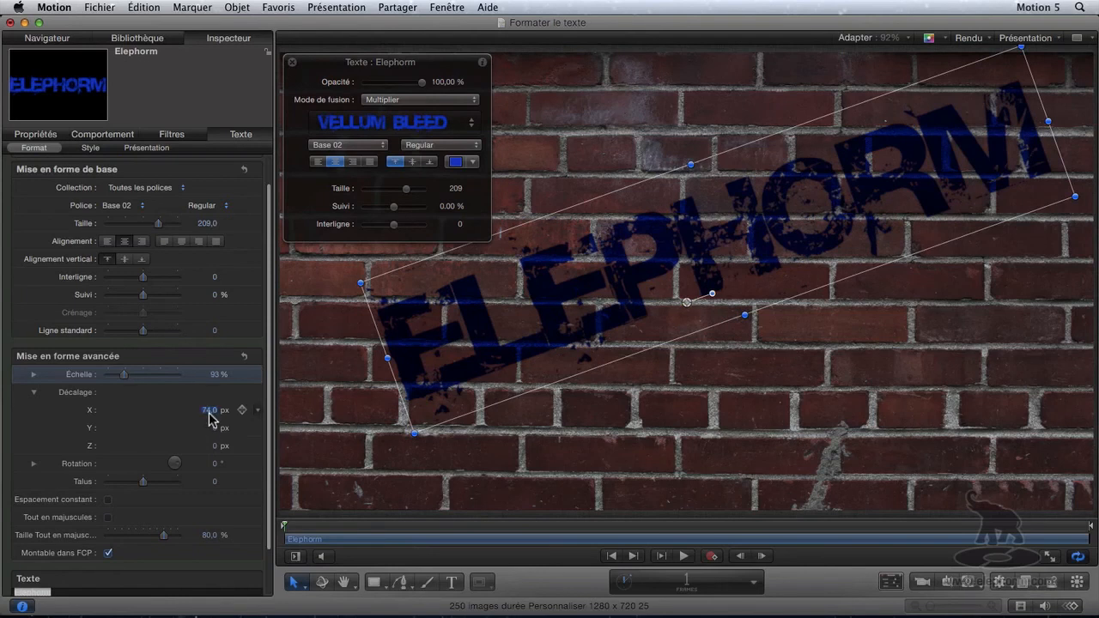
{"action": "type", "text": "0"}
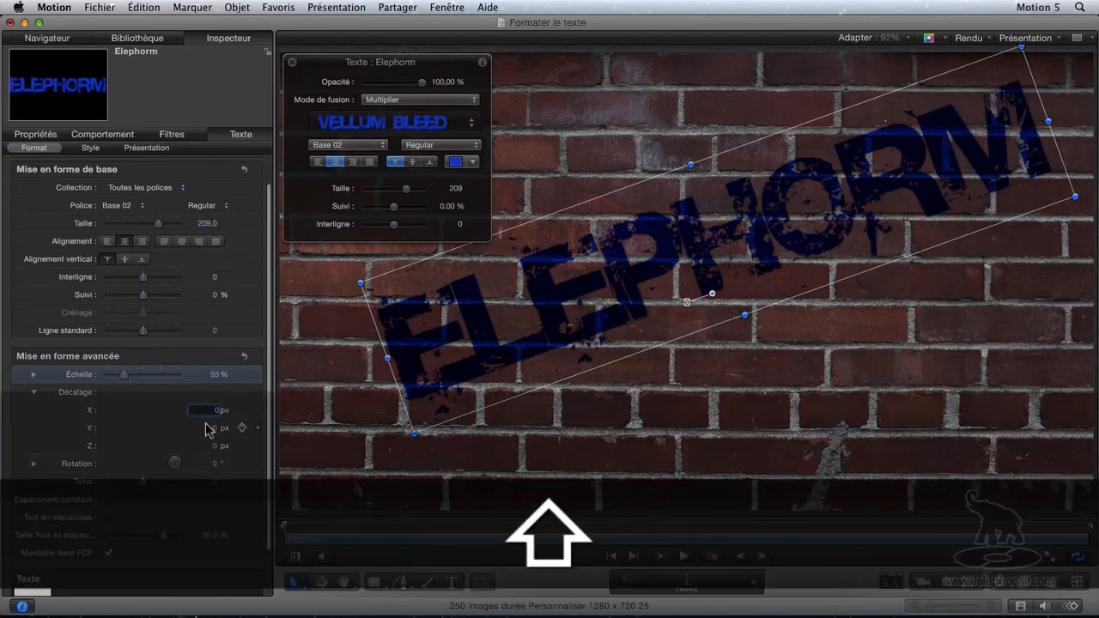
{"action": "key", "text": "Return"}
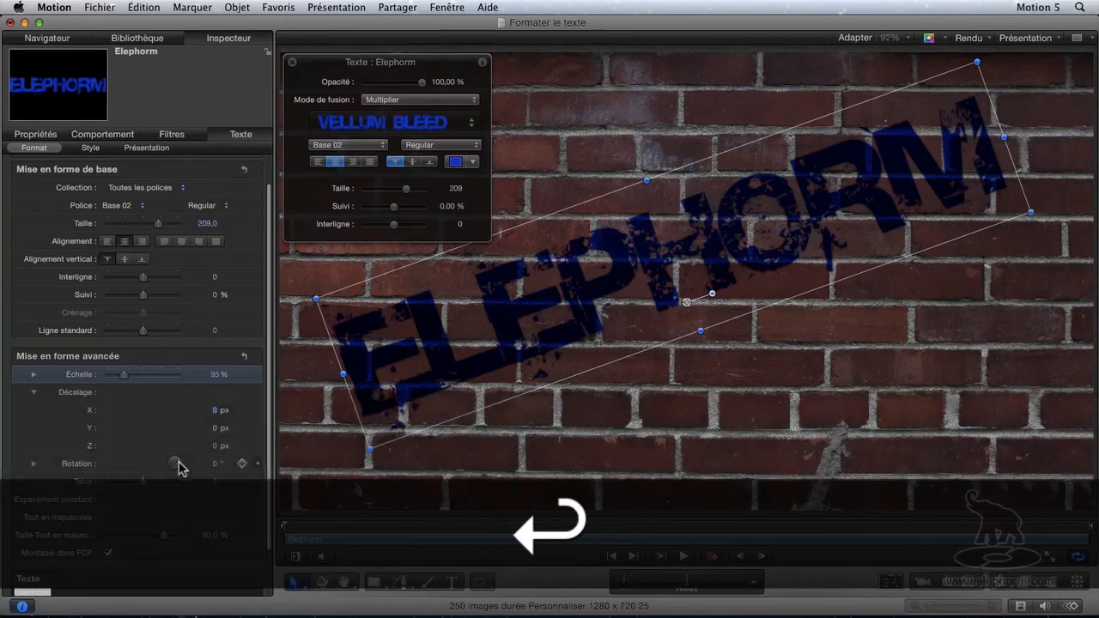
Rotate the individual characters to -16° and tilt the whole text object more steeply on the wall.
{"action": "left_click_drag", "start_coordinate": [177, 468], "coordinate": [527, 410]}
{"action": "double_click", "coordinate": [718, 309]}
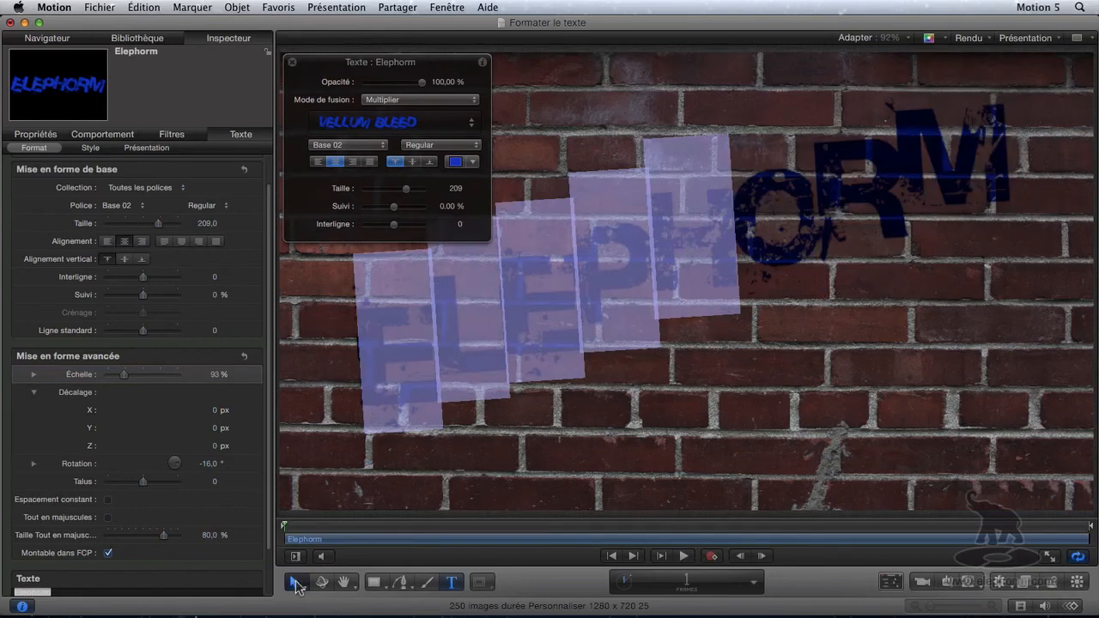
{"action": "left_click", "coordinate": [296, 583]}
{"action": "mouse_move", "coordinate": [712, 295]}
{"action": "left_mouse_down"}
{"action": "mouse_move", "coordinate": [721, 315]}
{"action": "mouse_move", "coordinate": [728, 286]}
{"action": "left_mouse_up"}
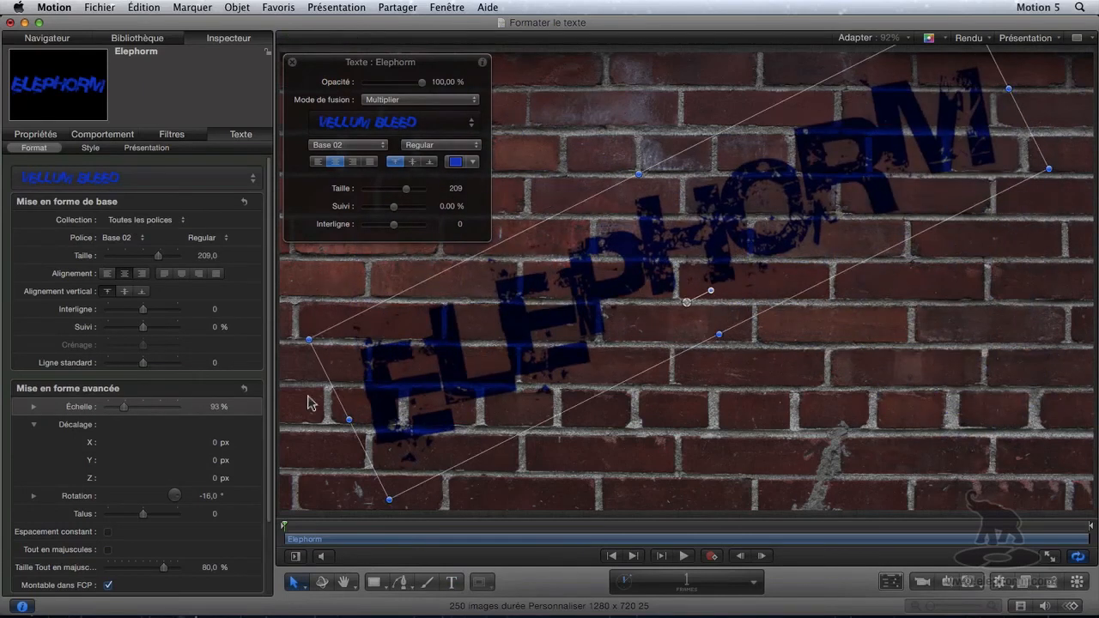
Try a character rotation of about -5° and reset the rotation to 0°.
{"action": "left_click", "coordinate": [209, 497]}
{"action": "left_click_drag", "start_coordinate": [208, 496], "coordinate": [206, 490]}
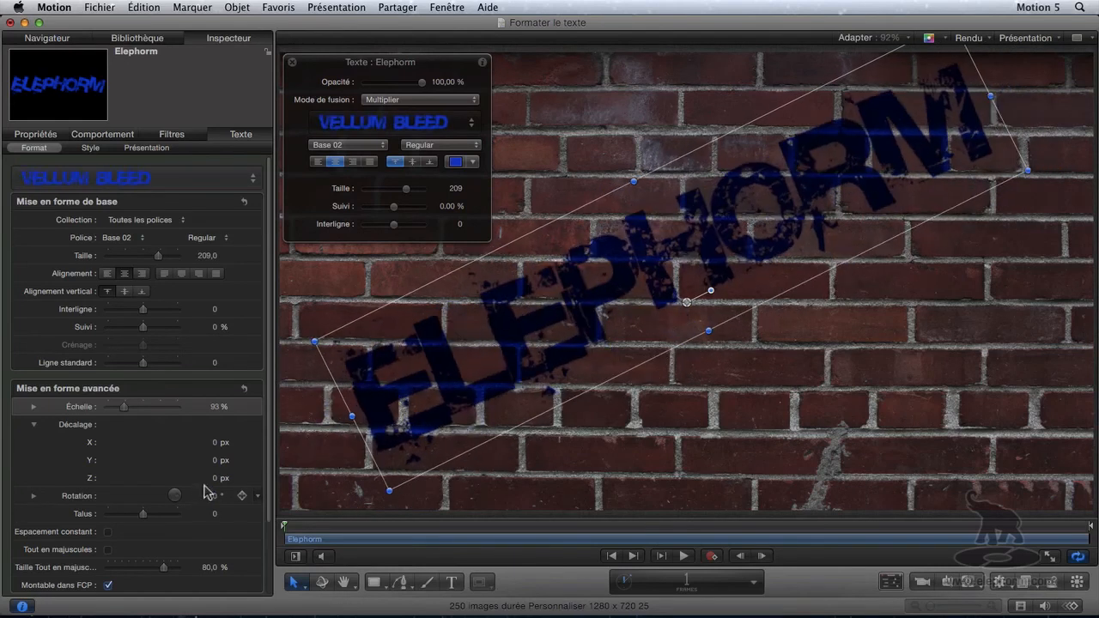
{"action": "left_click", "coordinate": [207, 494]}
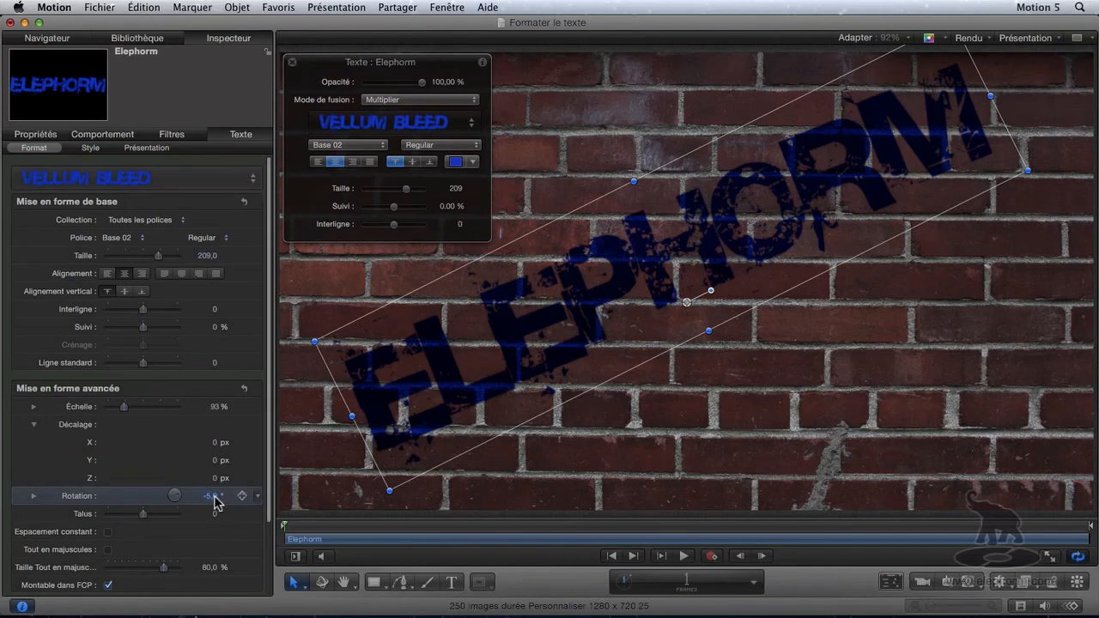
{"action": "type", "text": "0"}
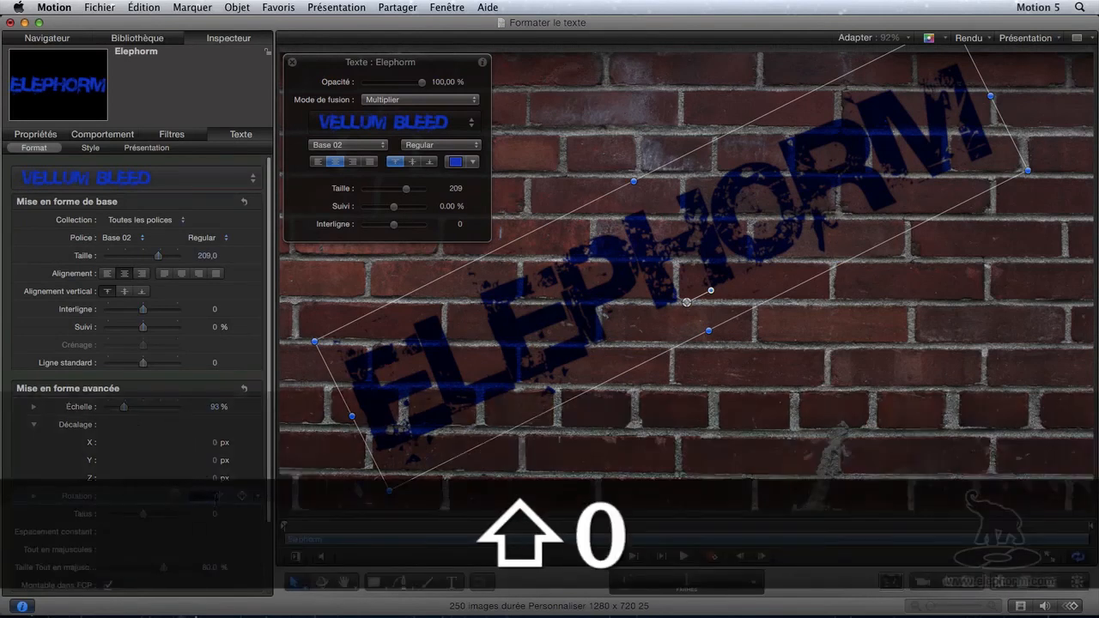
{"action": "key", "text": "Return"}
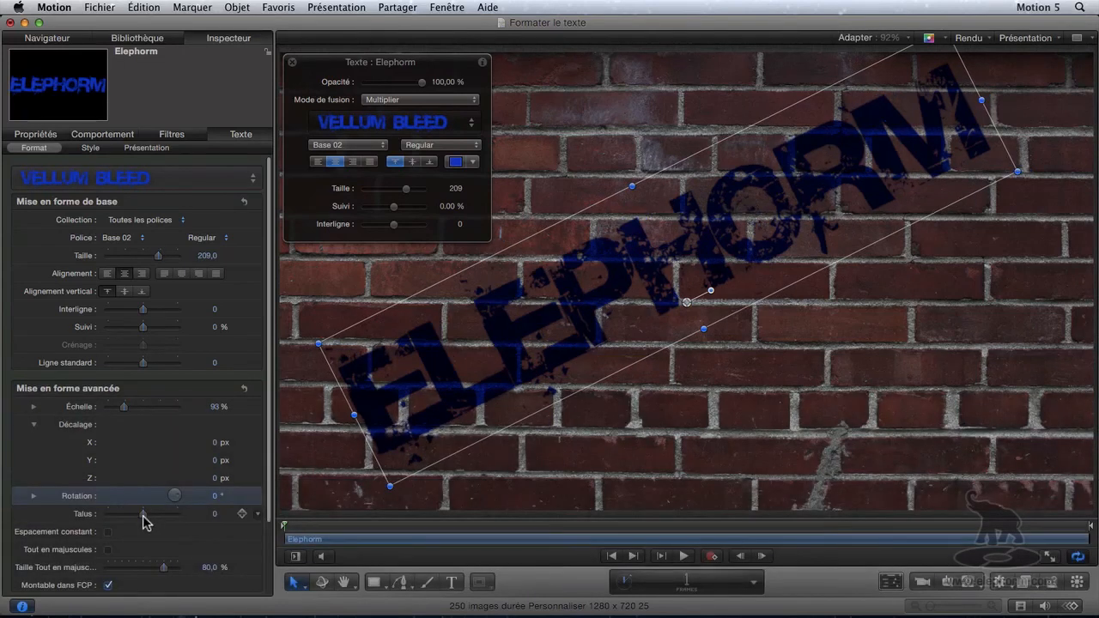
Set the text's slant to -1 and try constant character spacing, leaving that option turned off.
{"action": "mouse_move", "coordinate": [143, 520]}
{"action": "left_mouse_down"}
{"action": "mouse_move", "coordinate": [172, 515]}
{"action": "mouse_move", "coordinate": [152, 512]}
{"action": "mouse_move", "coordinate": [142, 532]}
{"action": "left_mouse_up"}
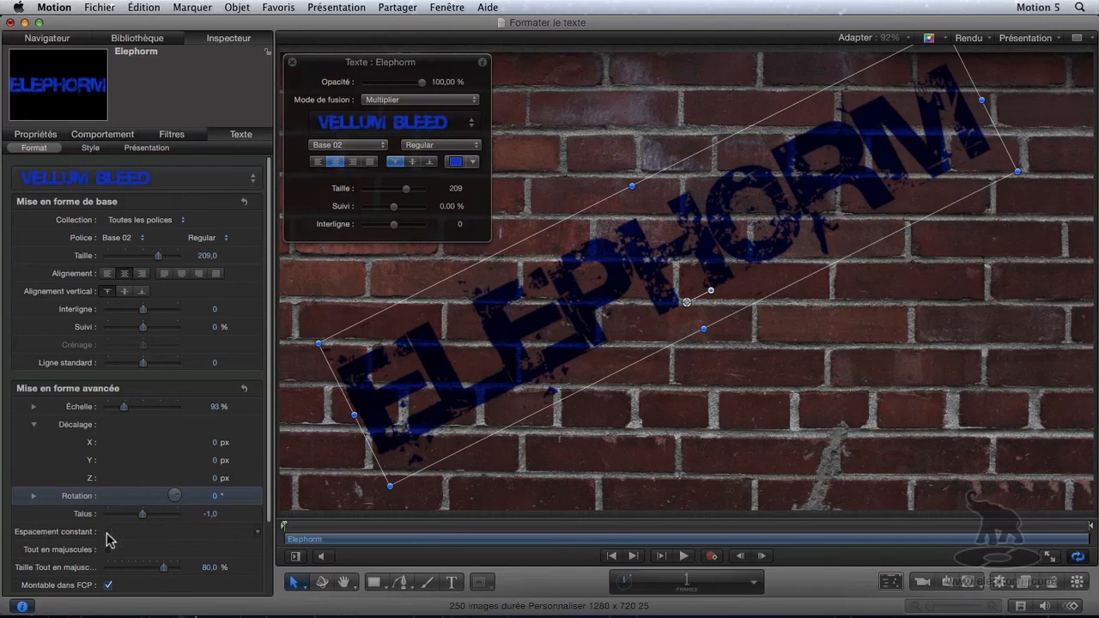
{"action": "left_click", "coordinate": [108, 532]}
{"action": "left_click", "coordinate": [109, 533]}
{"action": "left_click", "coordinate": [109, 533]}
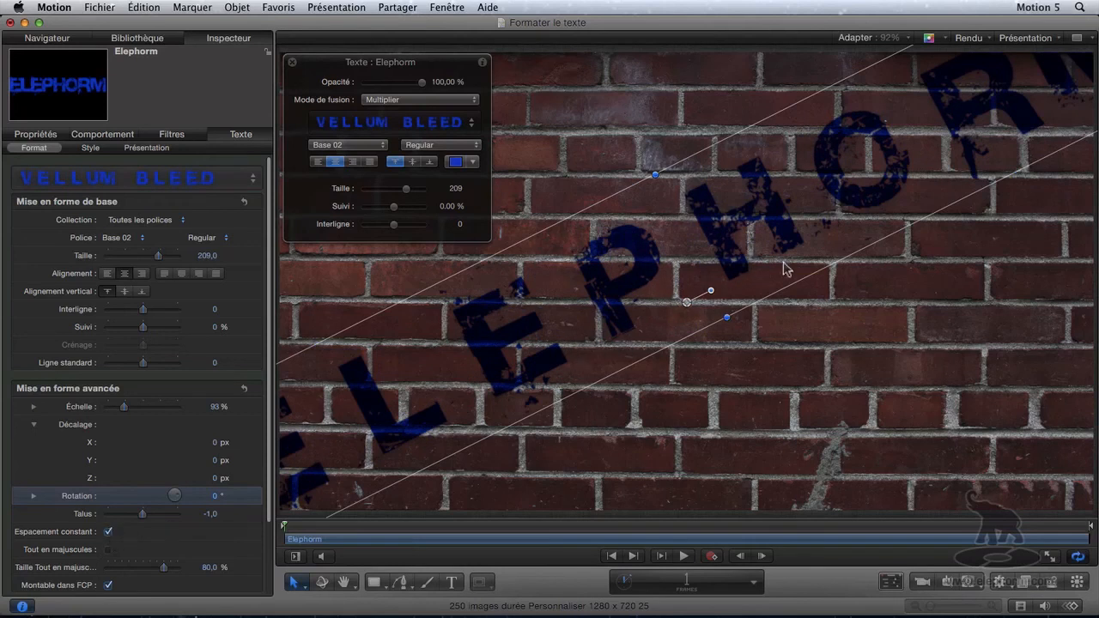
{"action": "left_click", "coordinate": [107, 533]}
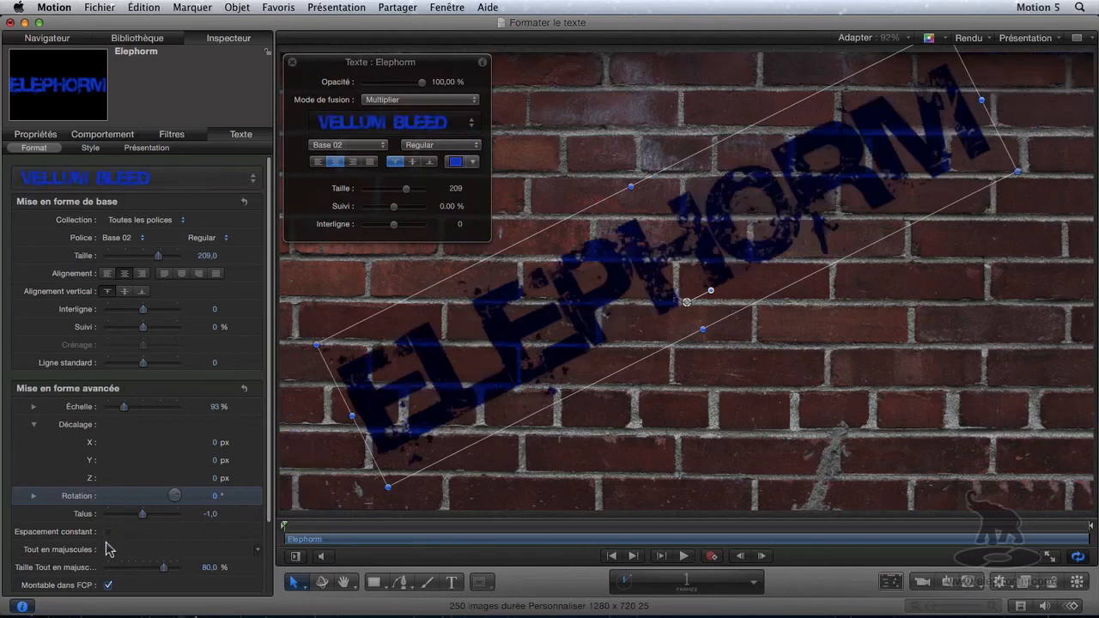
Set the font to Charcoal CY and turn on all caps with a caps size of 100 %.
{"action": "left_click", "coordinate": [357, 147]}
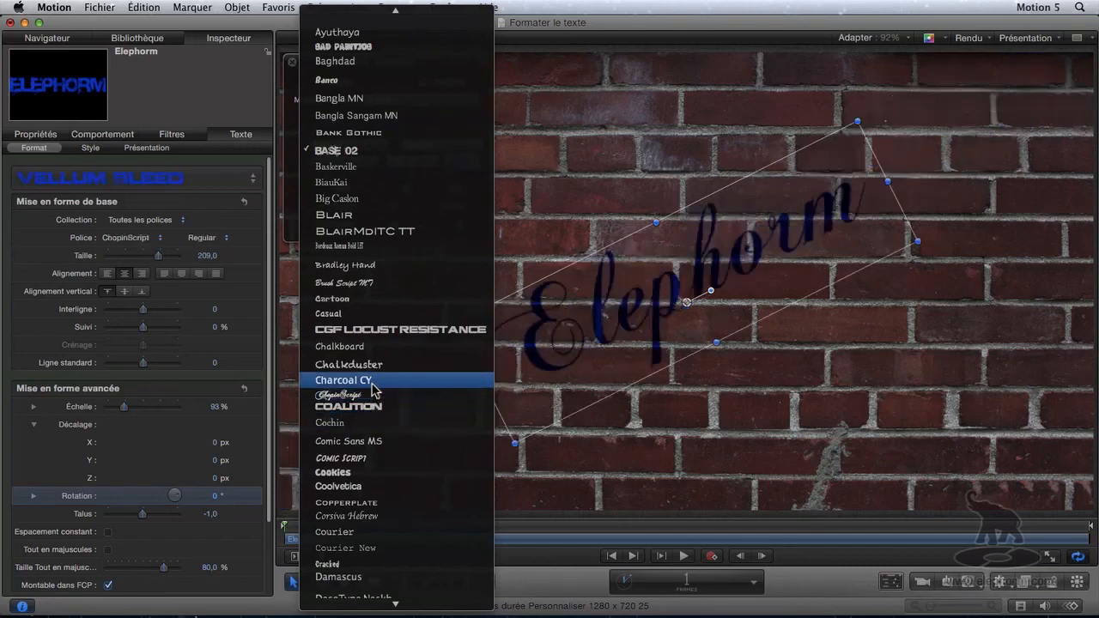
{"action": "left_click", "coordinate": [373, 389]}
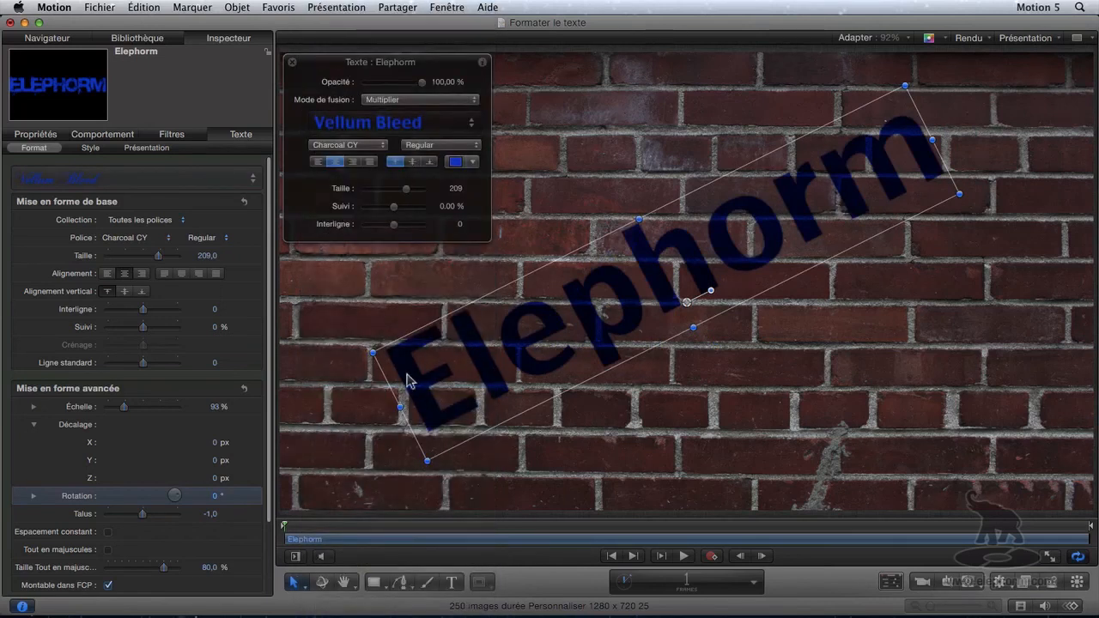
{"action": "left_click", "coordinate": [107, 551]}
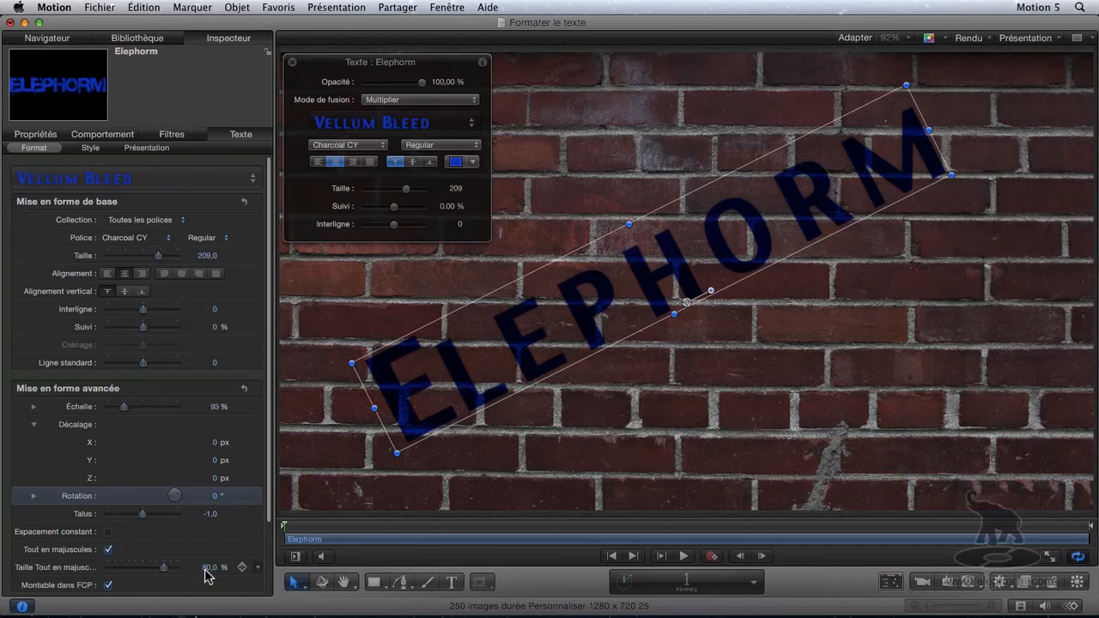
{"action": "left_click_drag", "start_coordinate": [164, 568], "coordinate": [176, 568]}
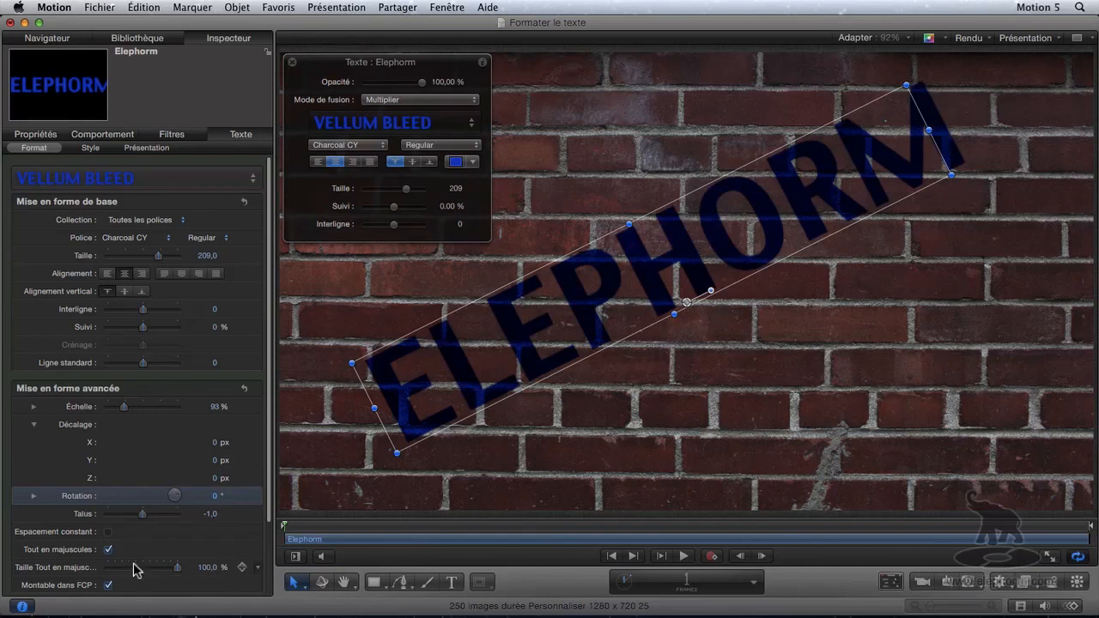
Set the text's all-caps size to 60.45 %.
{"action": "left_click_drag", "start_coordinate": [267, 521], "coordinate": [271, 596]}
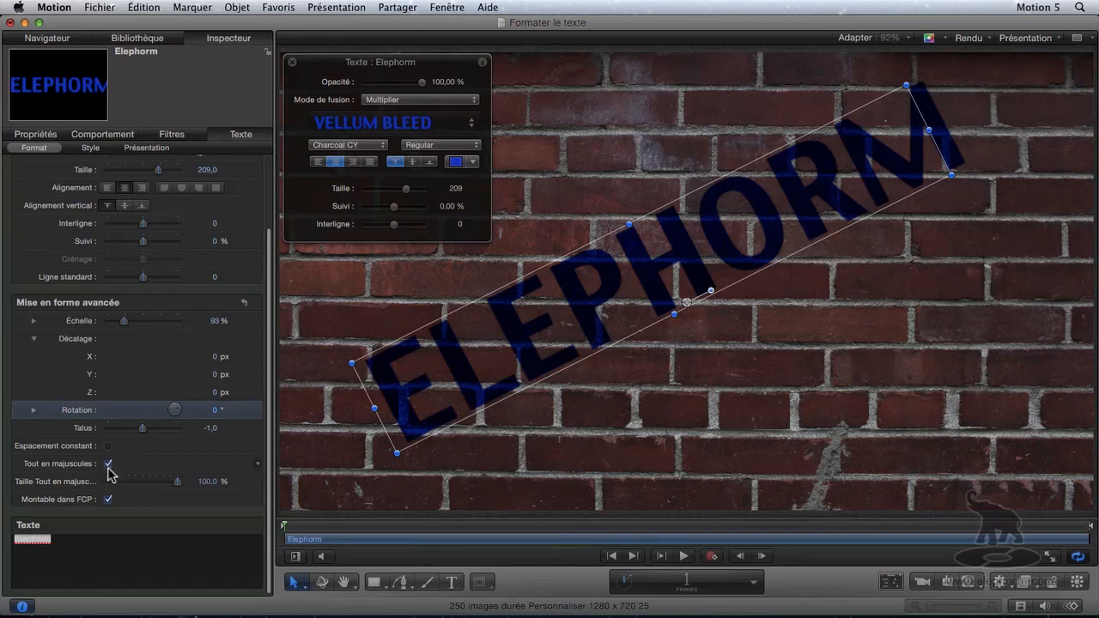
{"action": "left_click", "coordinate": [107, 499]}
{"action": "left_click_drag", "start_coordinate": [174, 488], "coordinate": [151, 493]}
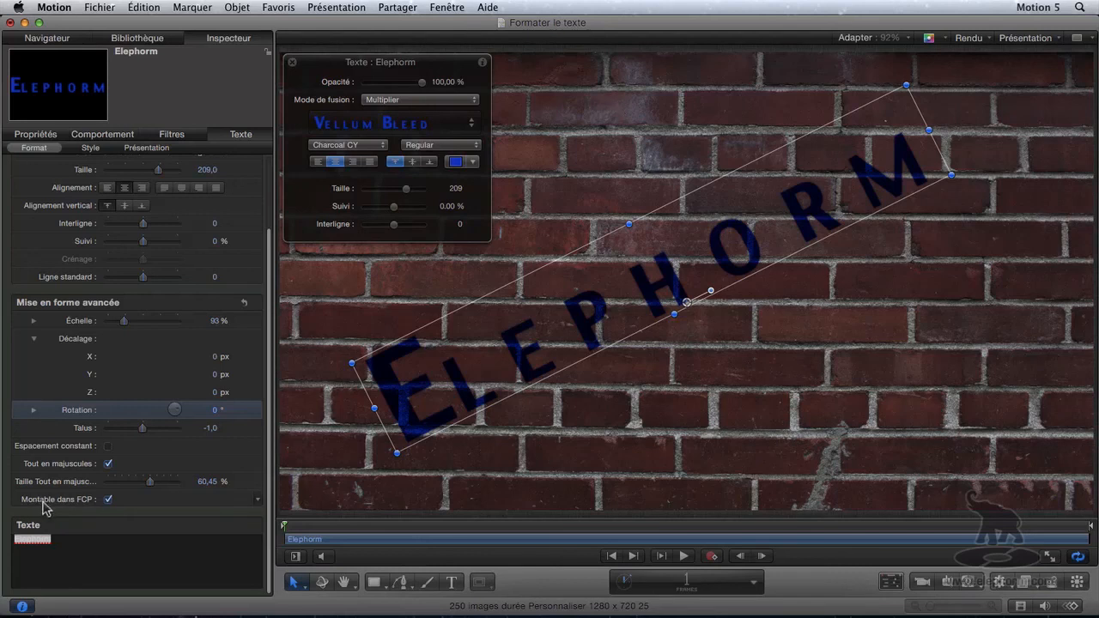
Toggle the text's editable-in-FCP option off and on again, and turn off all caps.
{"action": "left_click", "coordinate": [108, 500]}
{"action": "left_click", "coordinate": [108, 500]}
{"action": "left_click", "coordinate": [108, 465]}
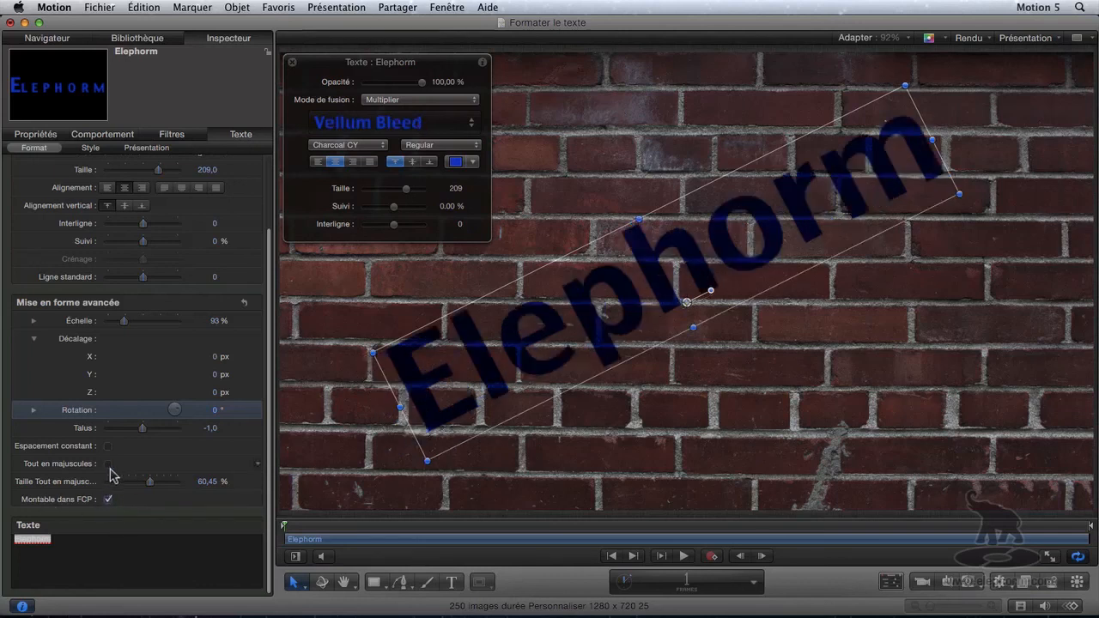
Set the text's font back to Base 02.
{"action": "left_click", "coordinate": [348, 146]}
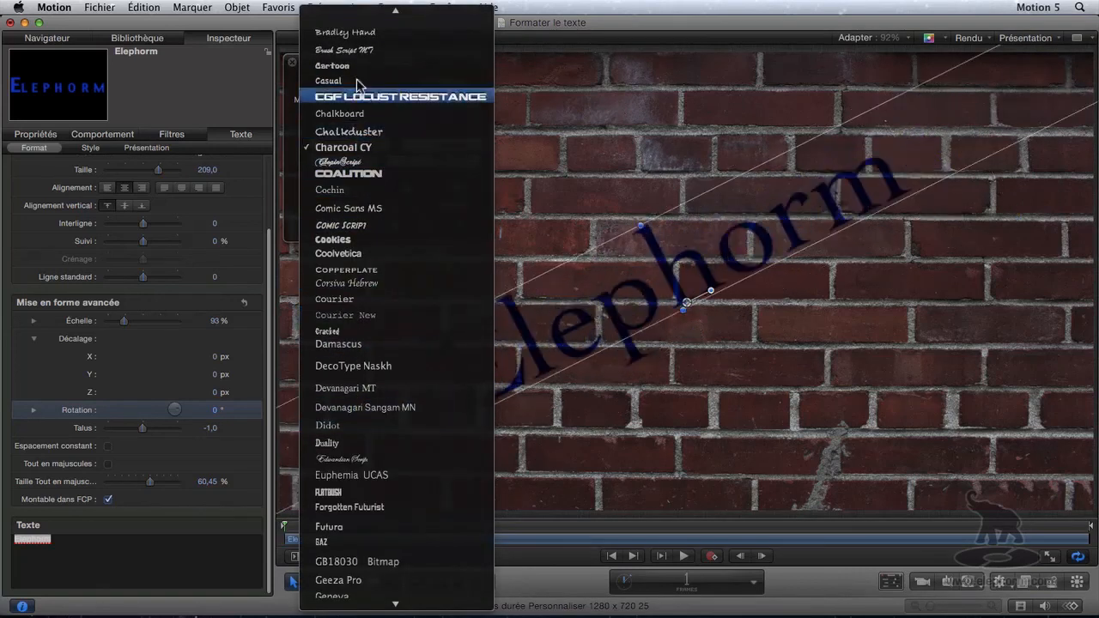
{"action": "mouse_move", "coordinate": [364, 10]}
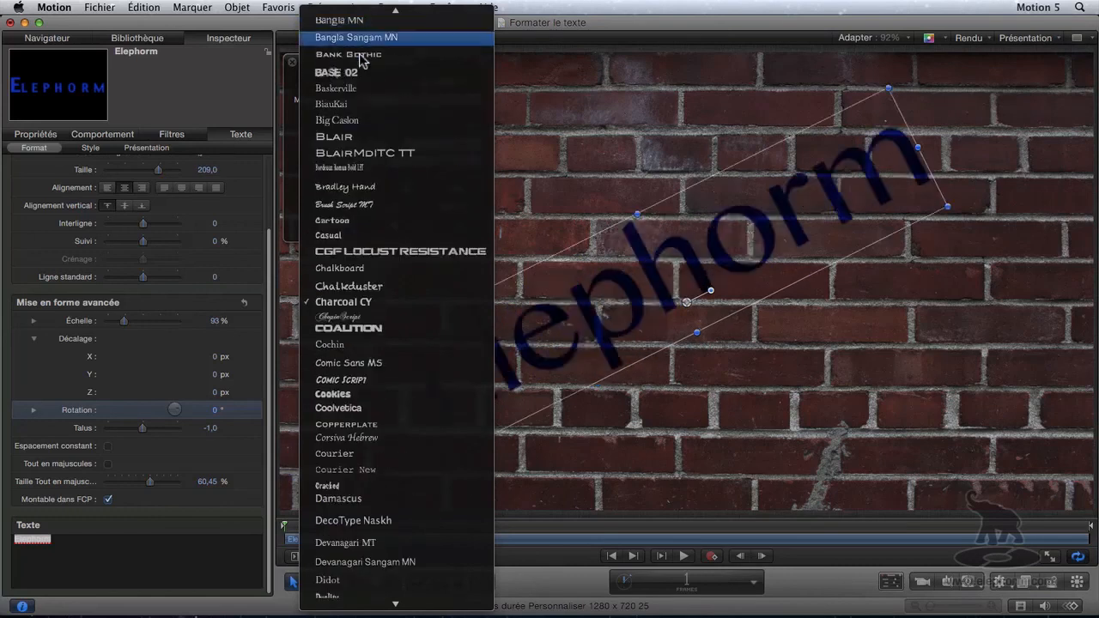
{"action": "left_click", "coordinate": [357, 73]}
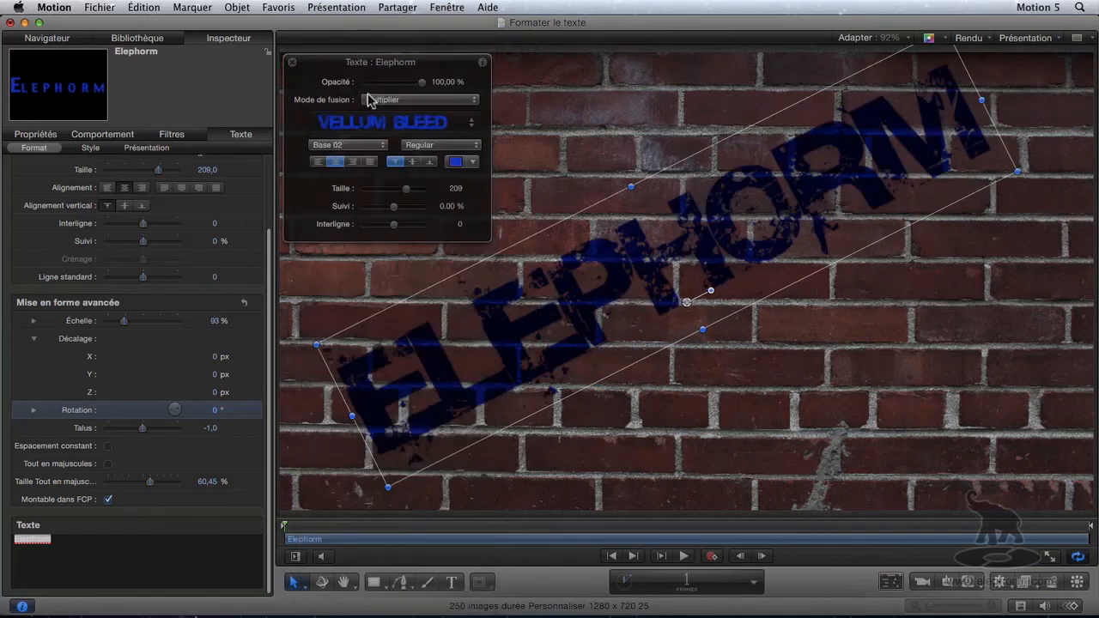
Insert spaces after "Ele" in the text content and remove them to restore "Elephorm".
{"action": "left_click", "coordinate": [67, 561]}
{"action": "left_click", "coordinate": [24, 540]}
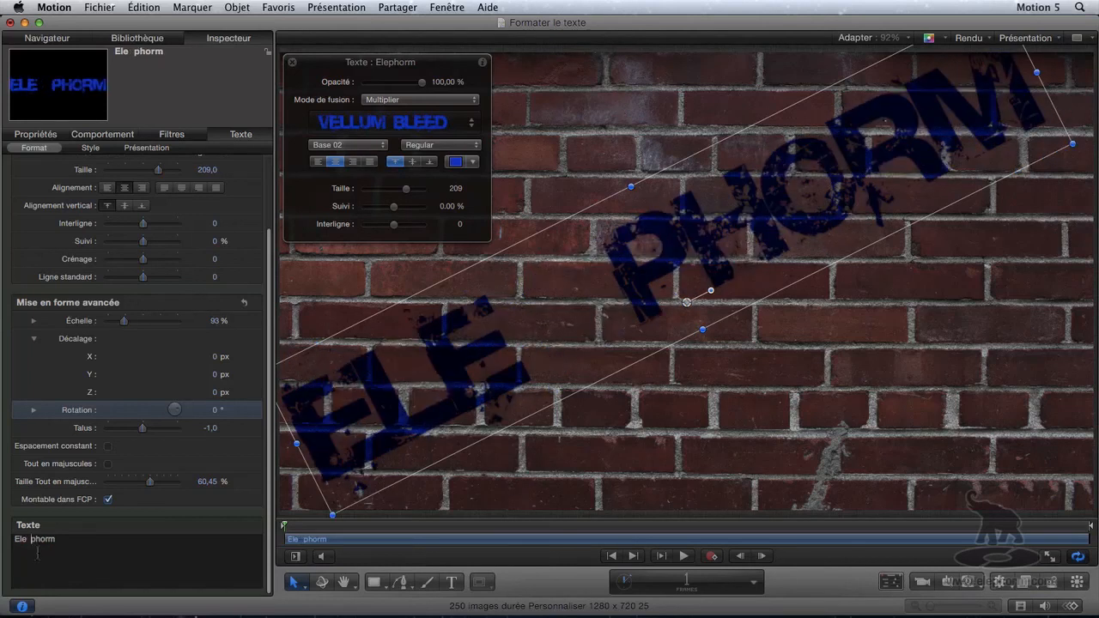
{"action": "key", "text": "BackSpace"}
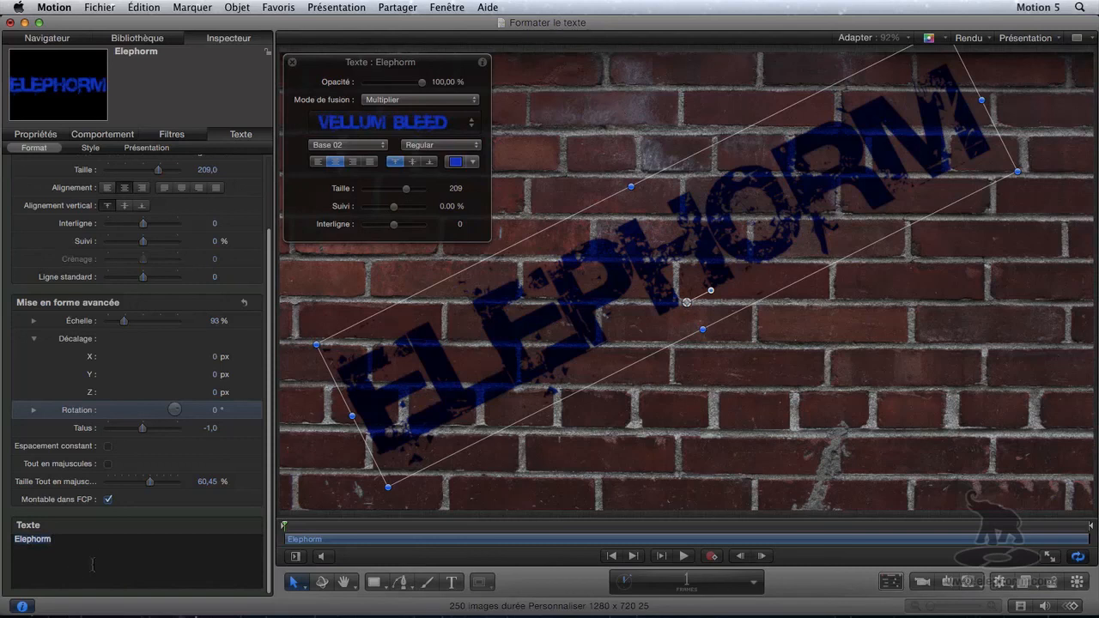
Leave the text content as "Elephorm" and change its font to Hiragino Kaku Gothic in the W8 weight.
{"action": "left_click", "coordinate": [80, 560]}
{"action": "left_click", "coordinate": [349, 147]}
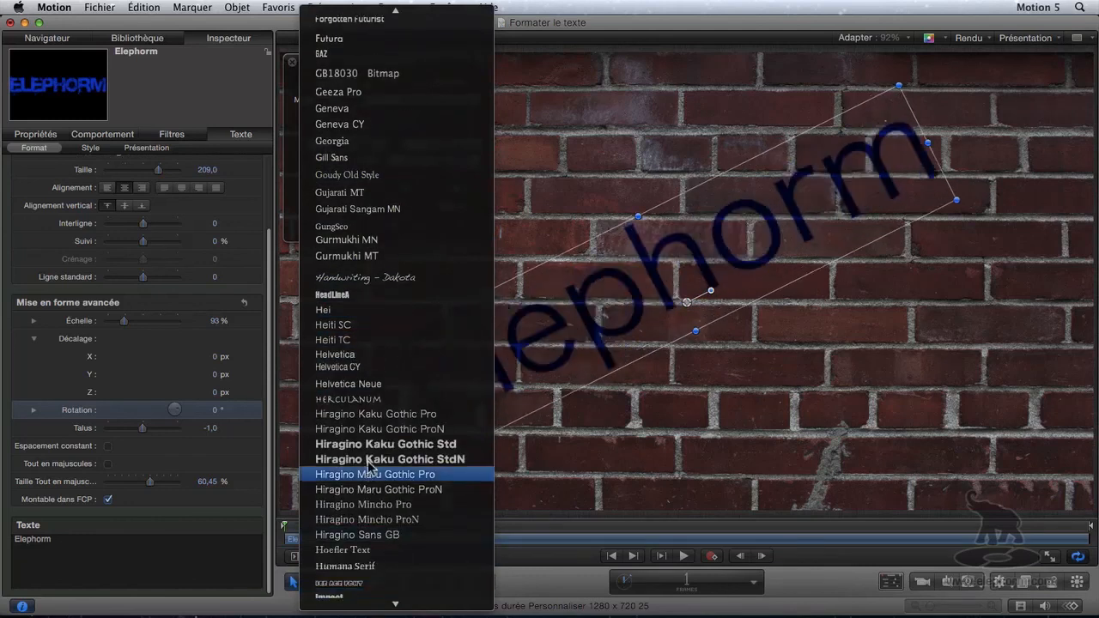
{"action": "left_click", "coordinate": [367, 444]}
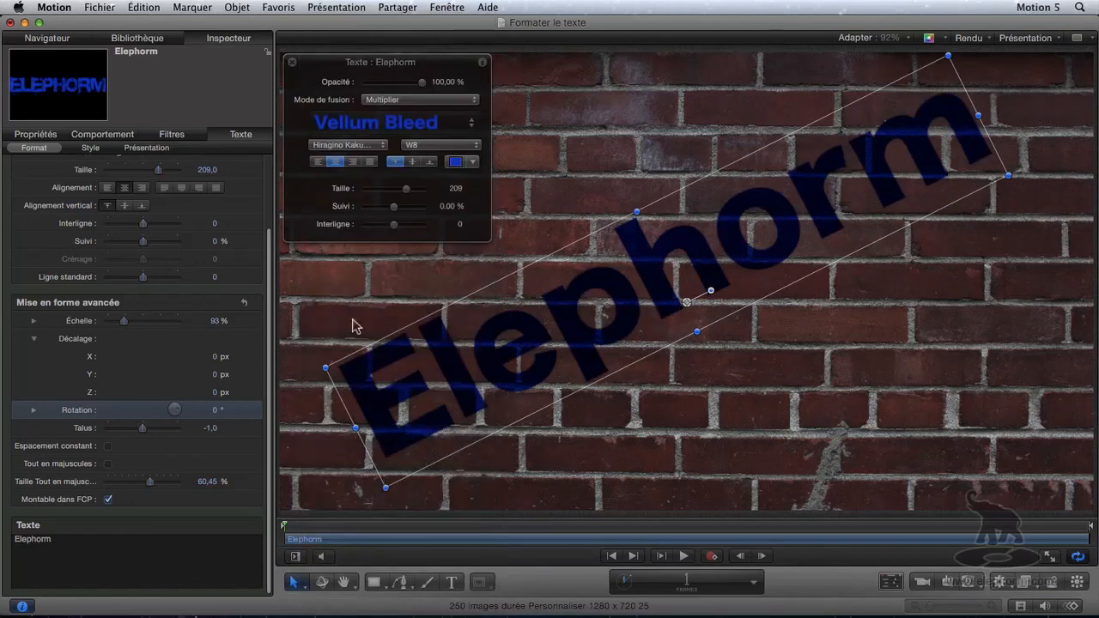